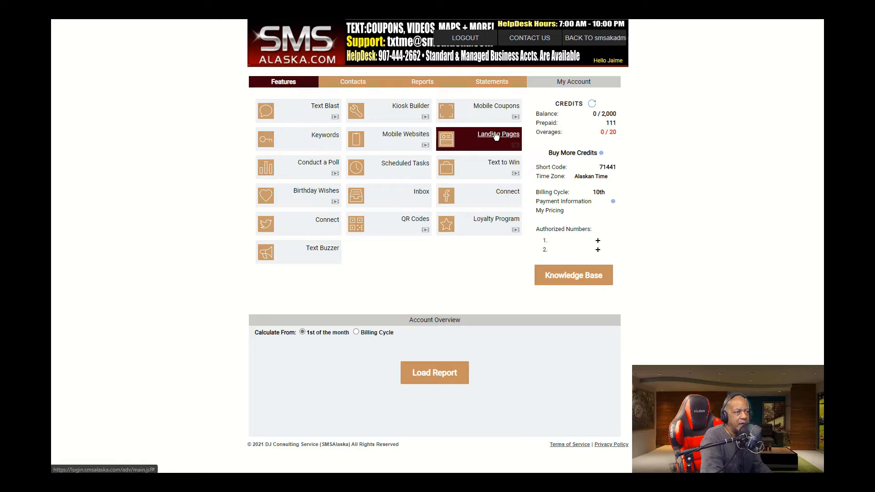
Open the Text Blast feature and examine its message details and message destination sections before returning to the features overview.
left_click(329, 108)
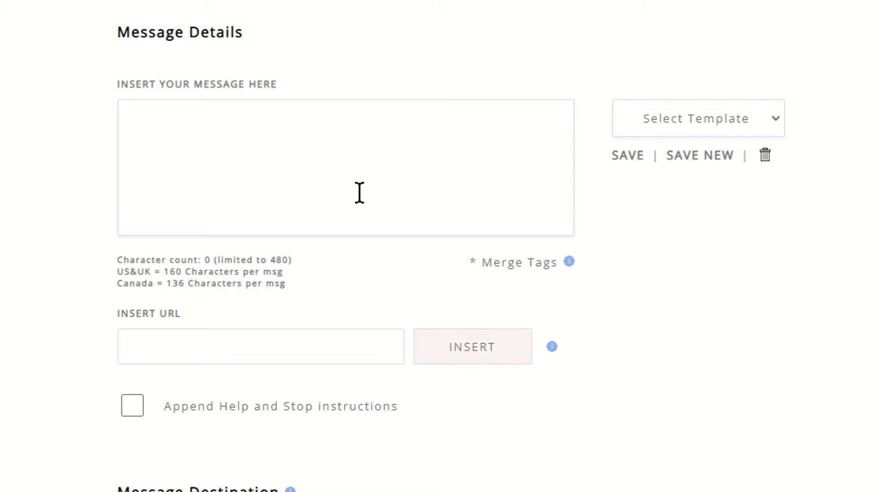
scroll(657, 408, "down", 5)
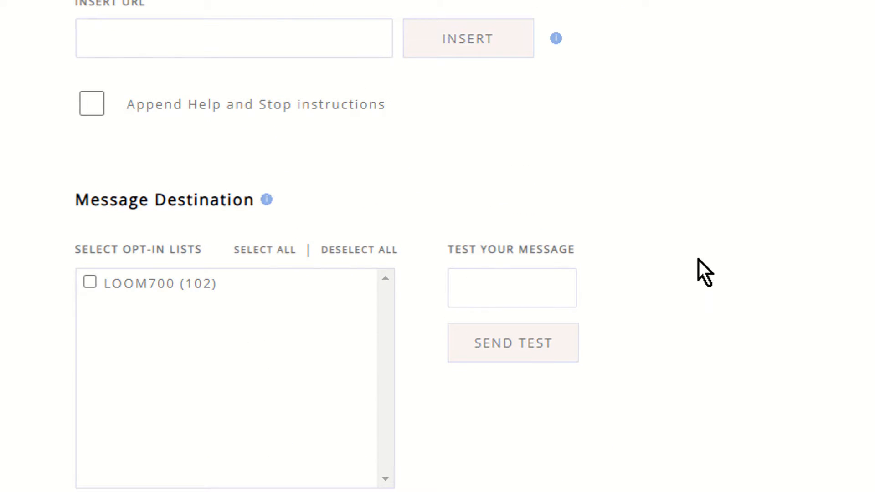
scroll(685, 295, "up", 5)
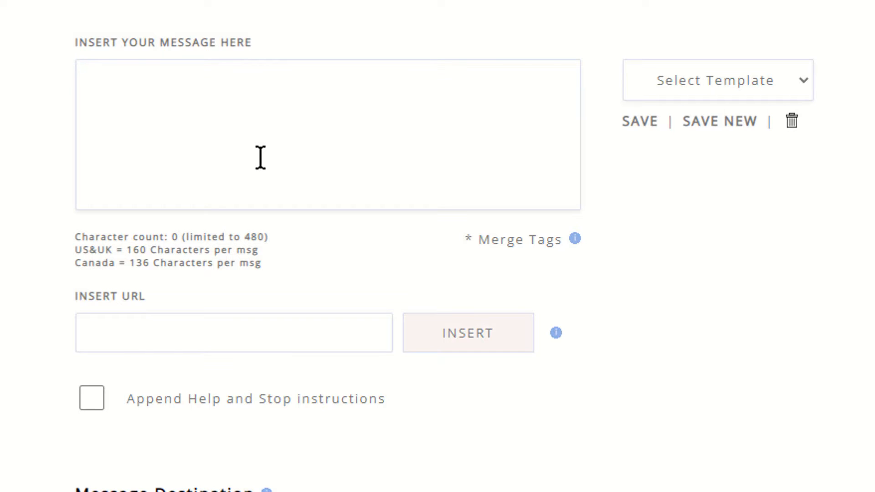
scroll(659, 384, "down", 5)
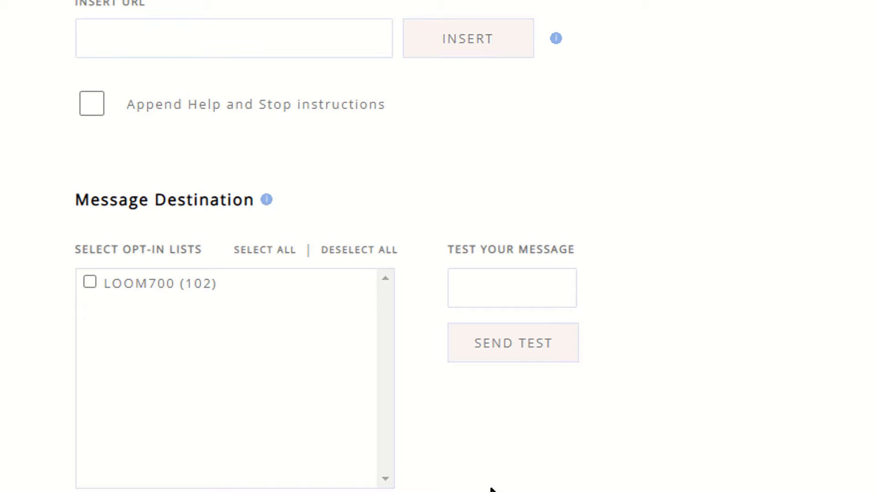
scroll(320, 97, "up", 5)
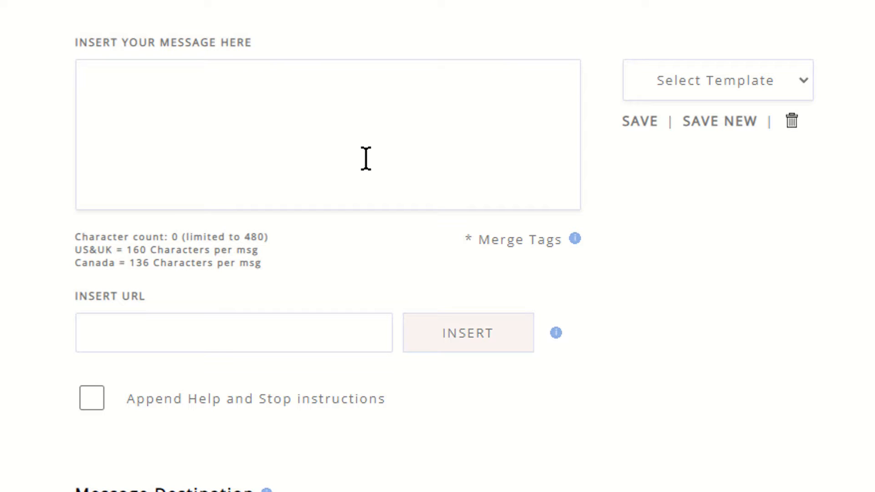
scroll(601, 269, "down", 5)
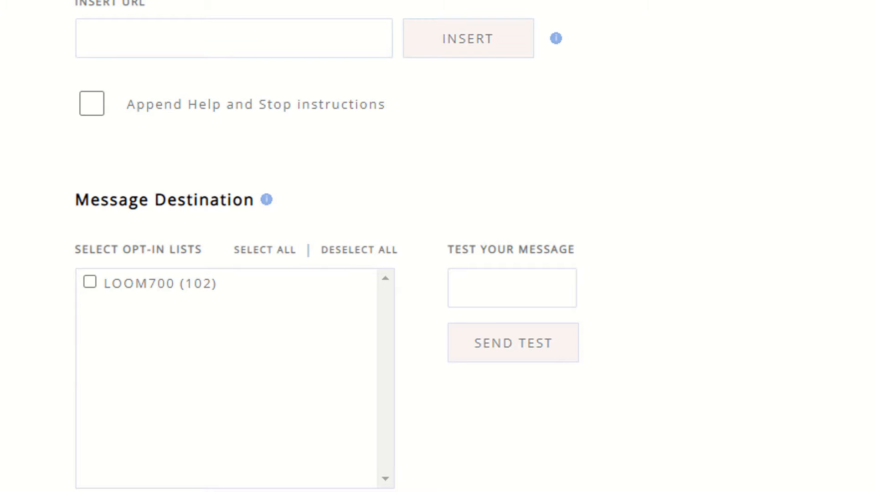
left_click(600, 447)
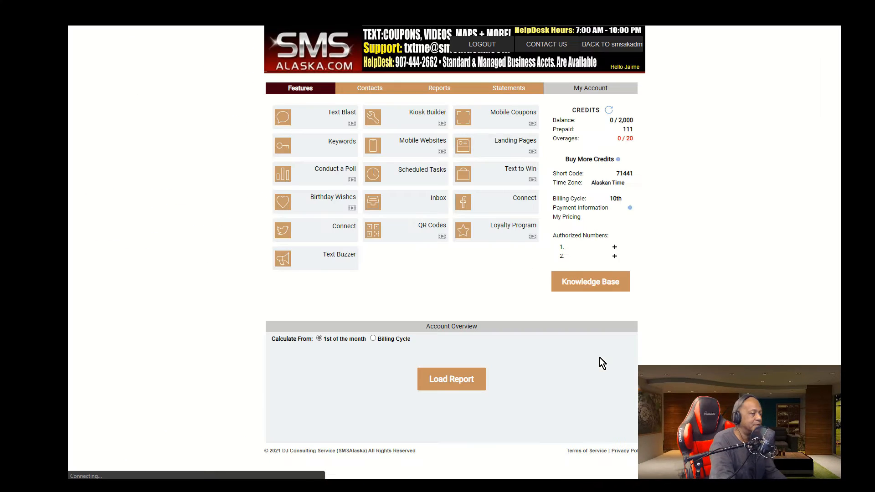
Start a new mobile landing page and add an image widget with the Header 01 picture, refreshing the preview.
left_click(519, 144)
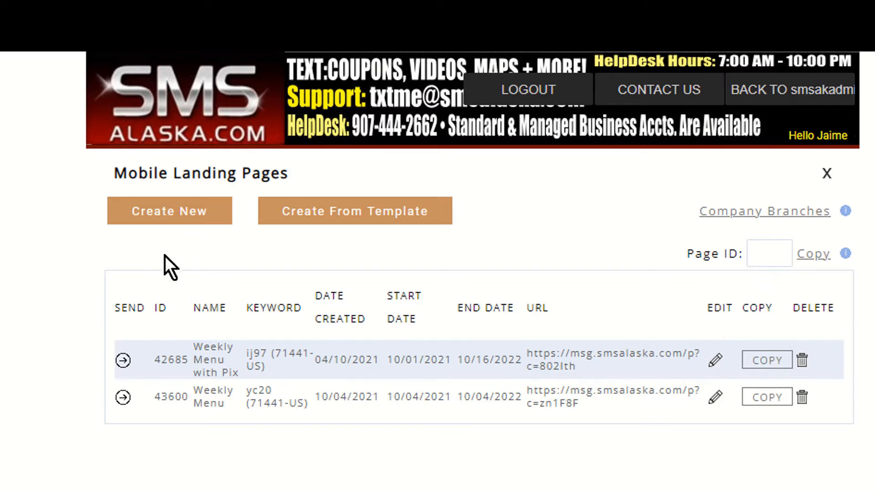
left_click(171, 219)
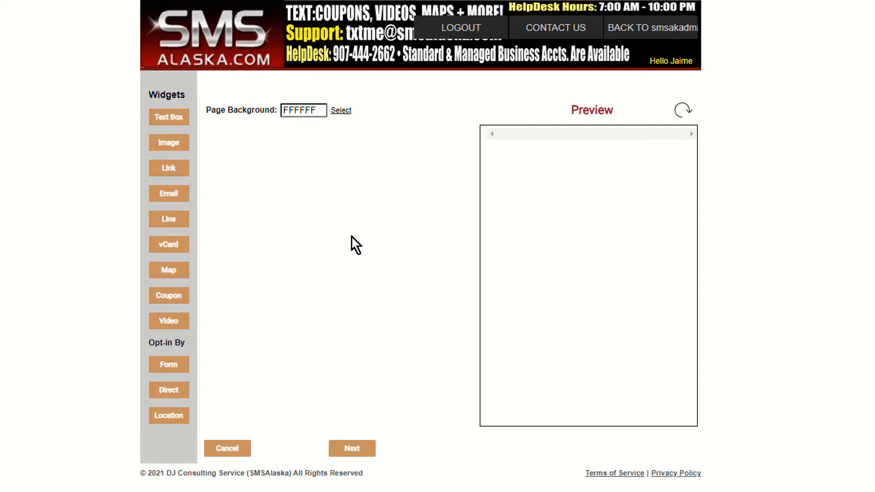
left_click(173, 145)
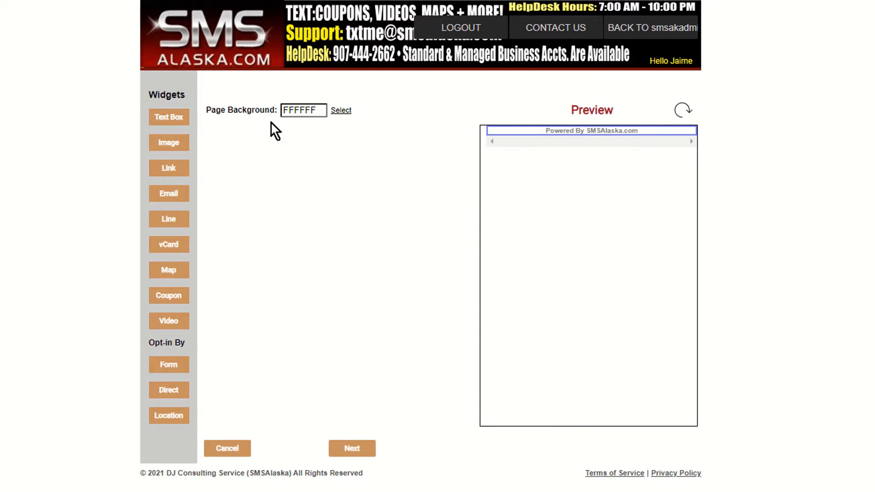
left_click(169, 144)
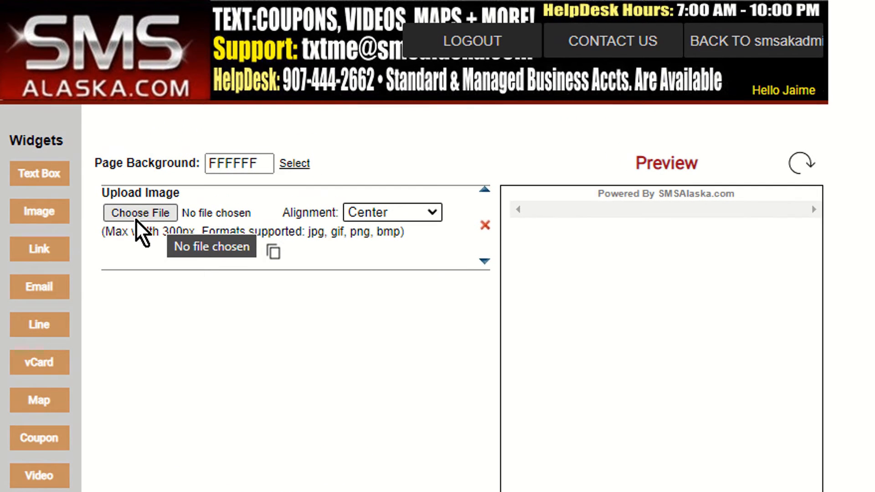
left_click(136, 219)
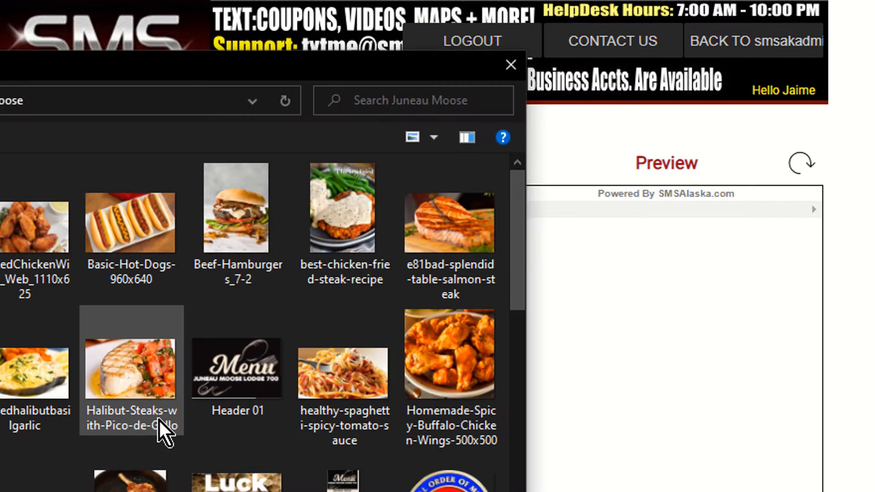
left_click(221, 379)
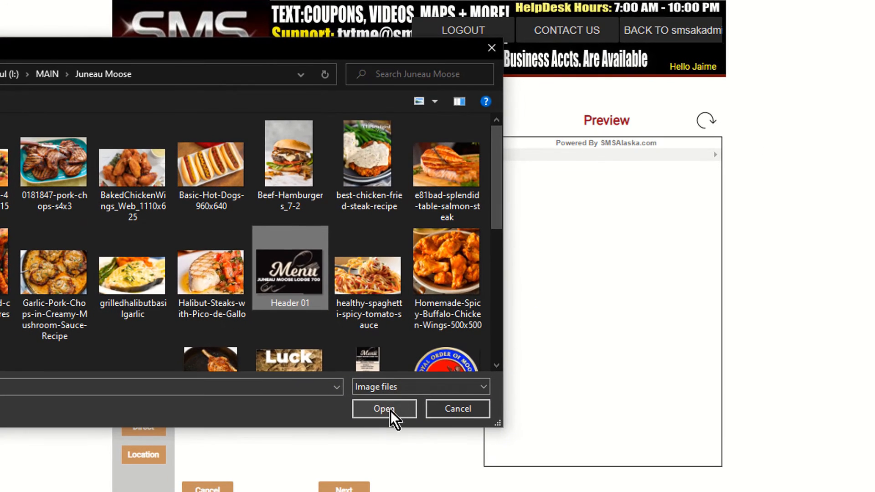
left_click(385, 409)
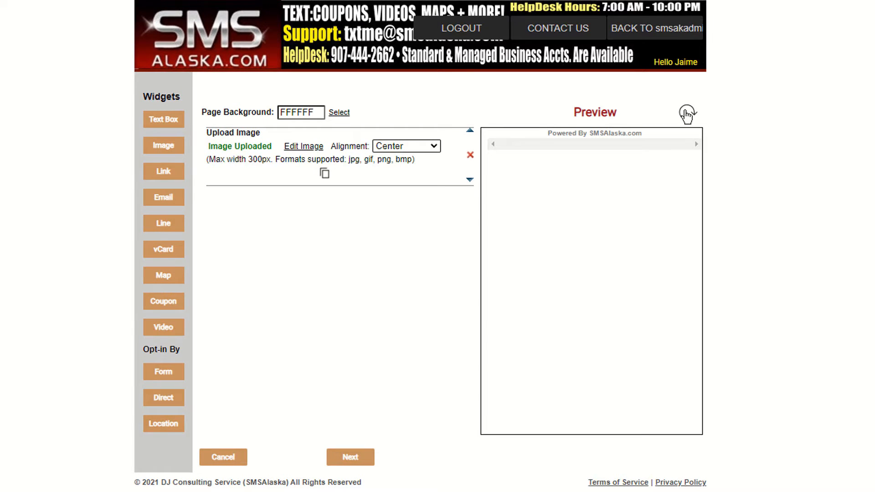
left_click(687, 114)
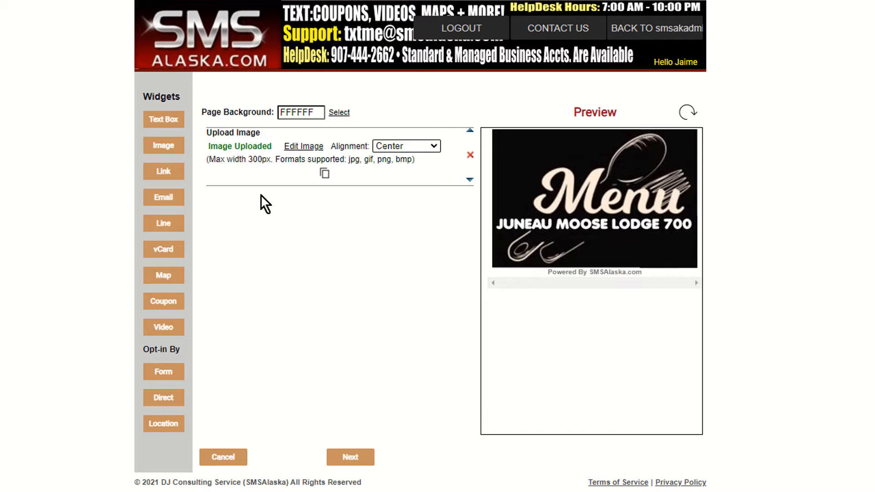
Add a line separator of size 3 below the header image.
left_click(164, 226)
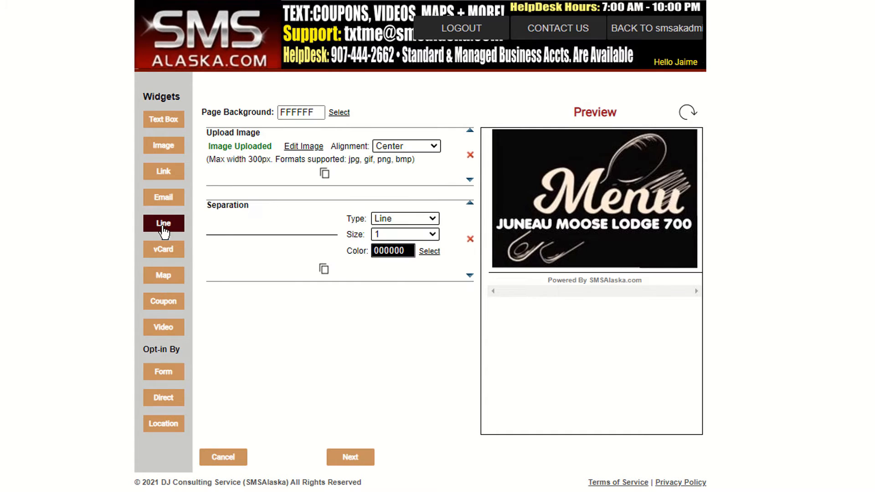
left_click(433, 216)
left_click(434, 214)
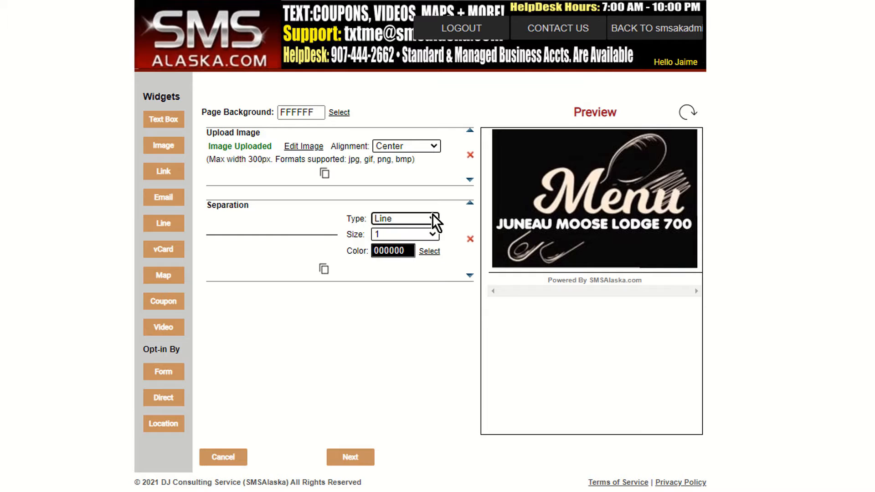
left_click(423, 234)
left_click(414, 273)
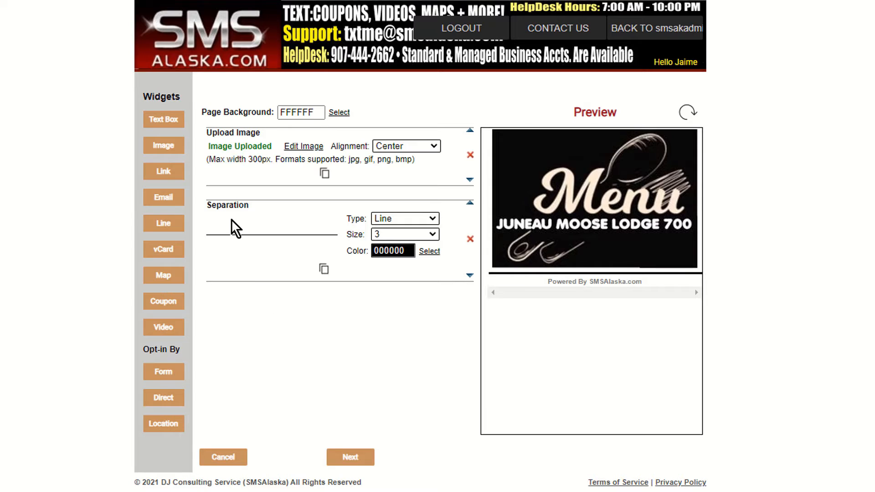
Add a text box containing "MONDAY ----", "Chicken Fried Steak", "Chef" with the two chefs' names, and "$15.00" on separate lines.
left_click(163, 120)
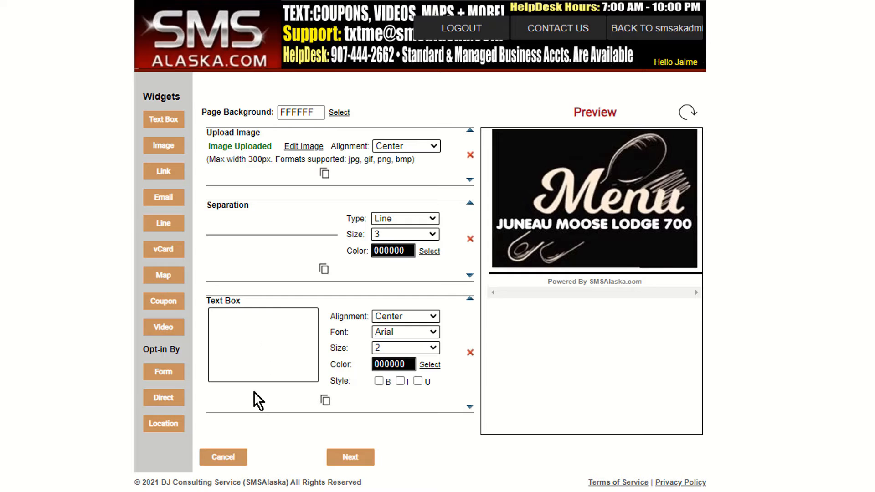
left_click(256, 340)
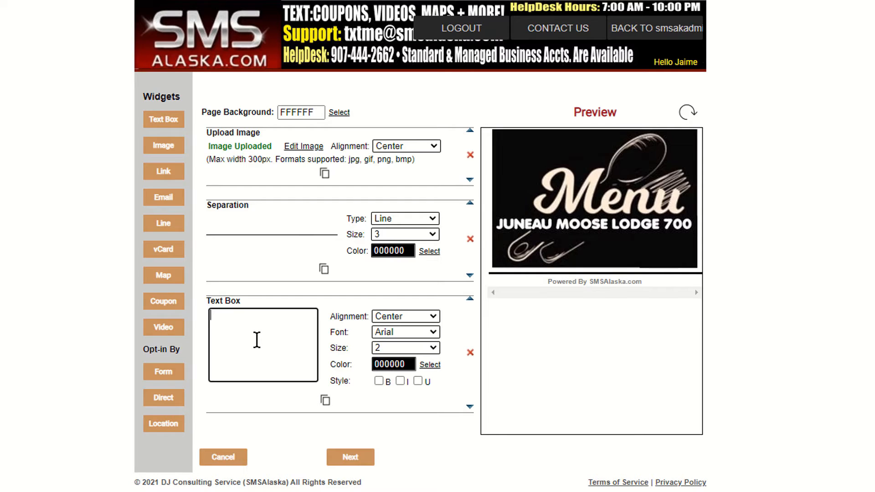
type("MONDAY ----")
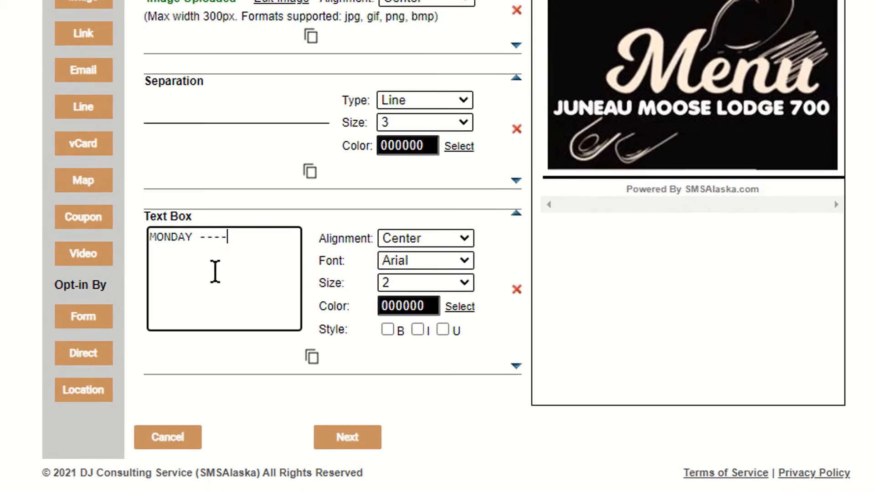
key("Return")
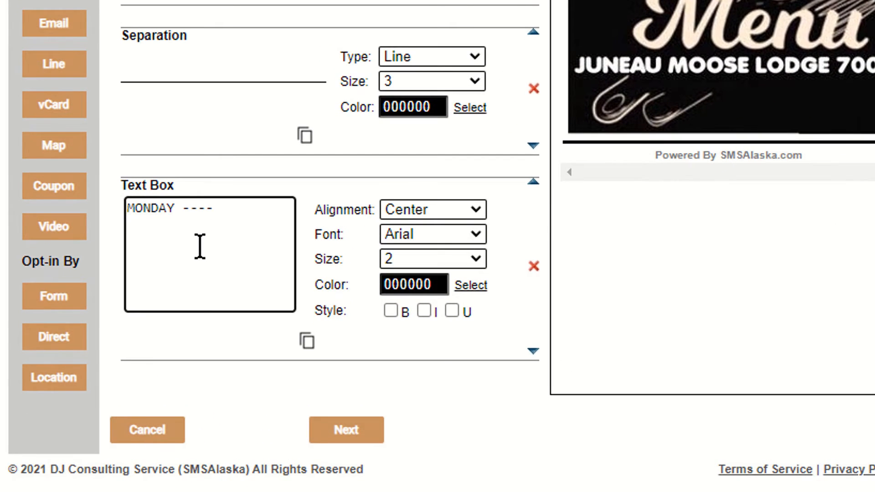
type("Chicken")
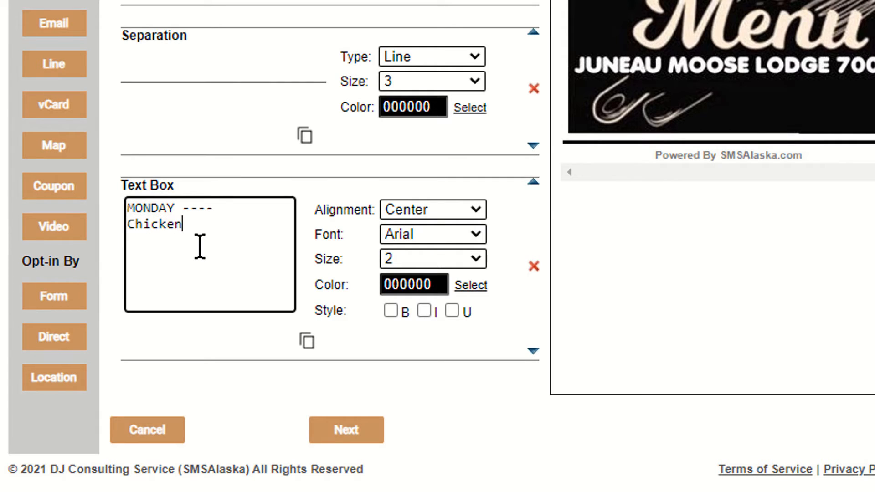
type(" Fried Stea")
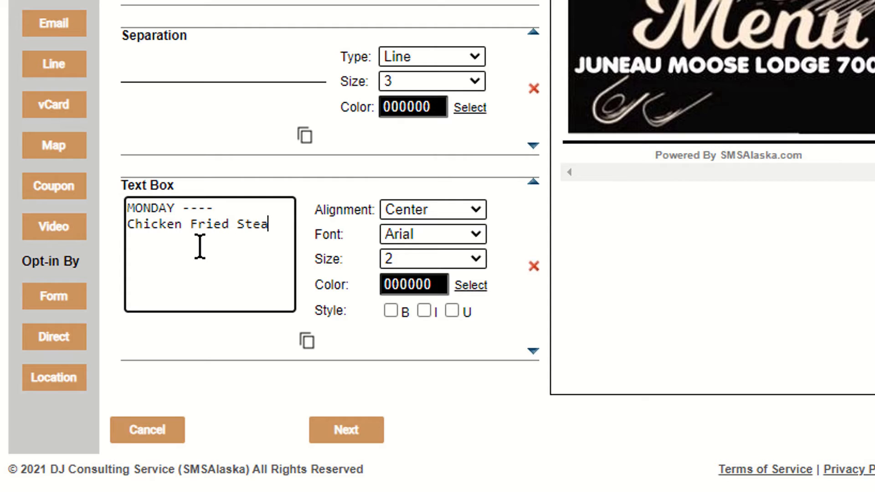
type("k")
key("Return")
type("Chef")
type("Sa")
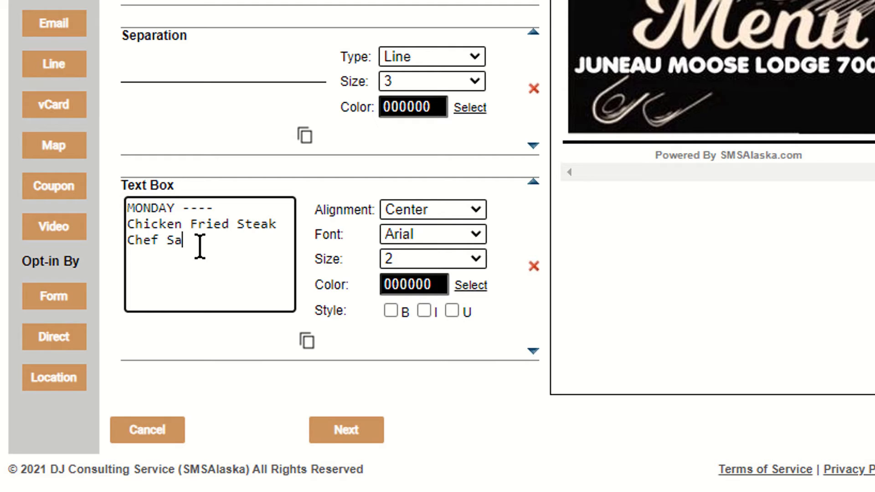
type("lly & John")
key("Return")
type("$")
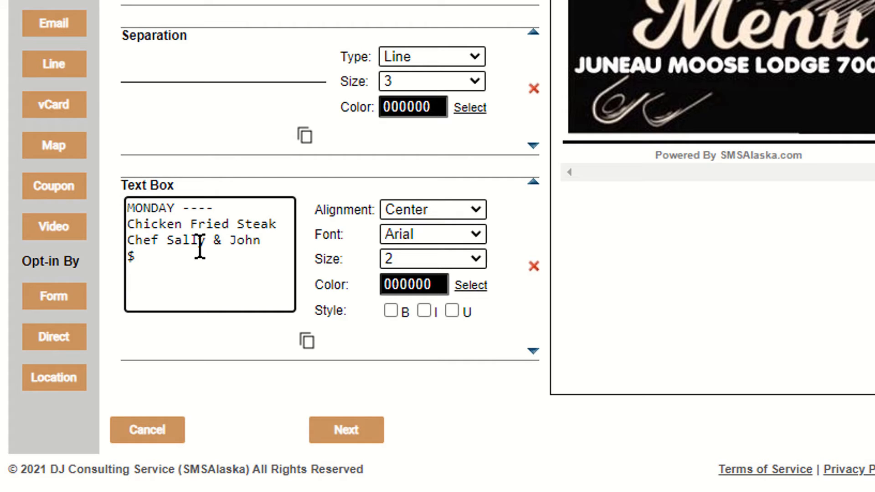
type("15.00")
Make the Monday text bold at size 5 and refresh the preview.
left_click(390, 311)
left_click(421, 262)
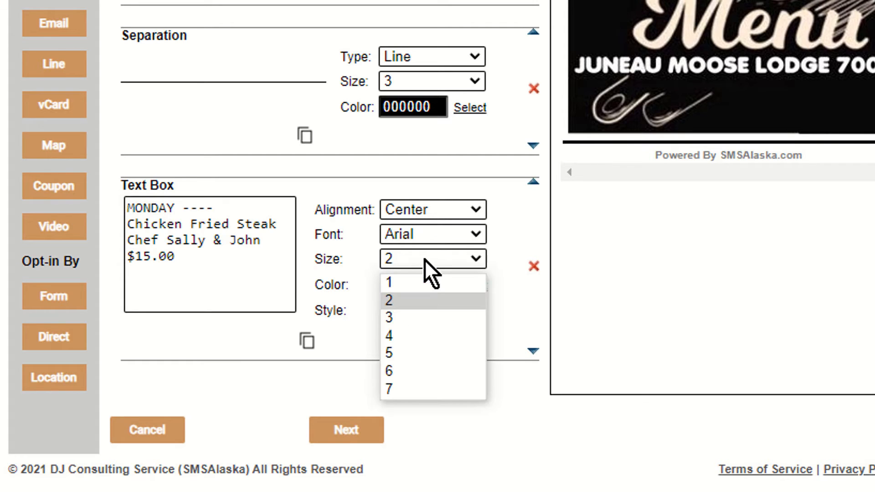
left_click(427, 357)
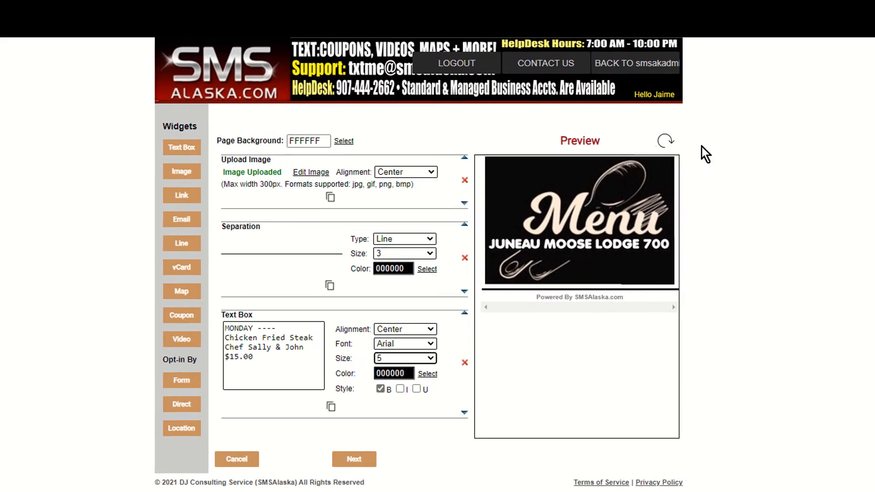
left_click(662, 147)
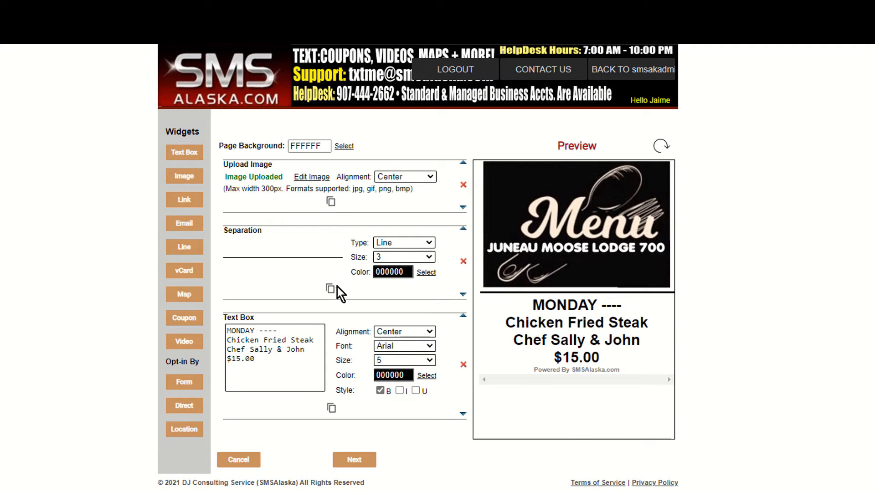
Add a second line separator of size 3 below the Monday text, followed by another text box.
left_click(185, 247)
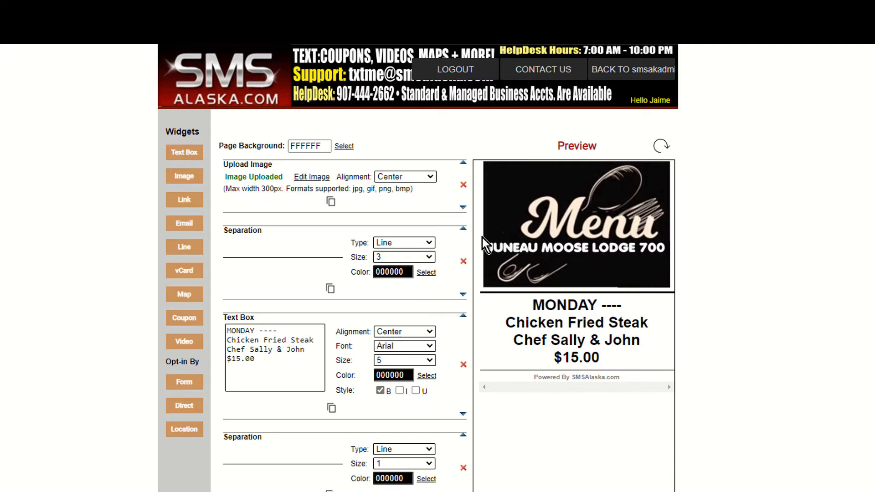
left_click(399, 465)
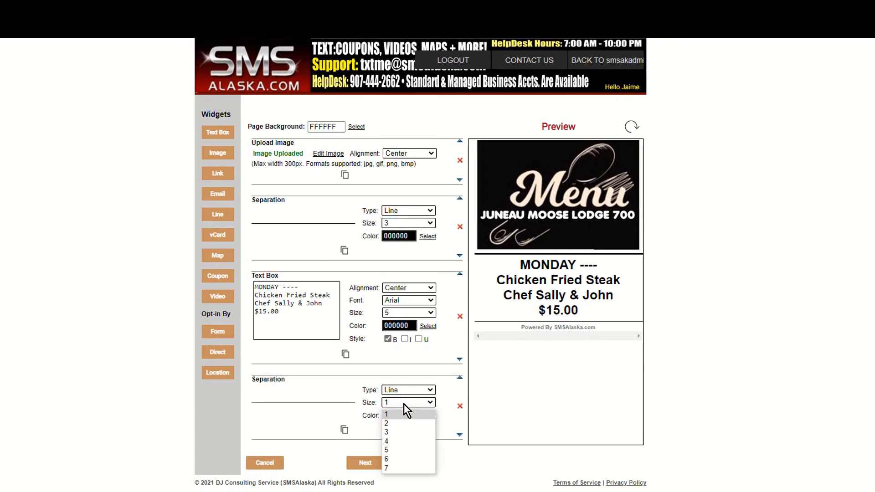
left_click(398, 491)
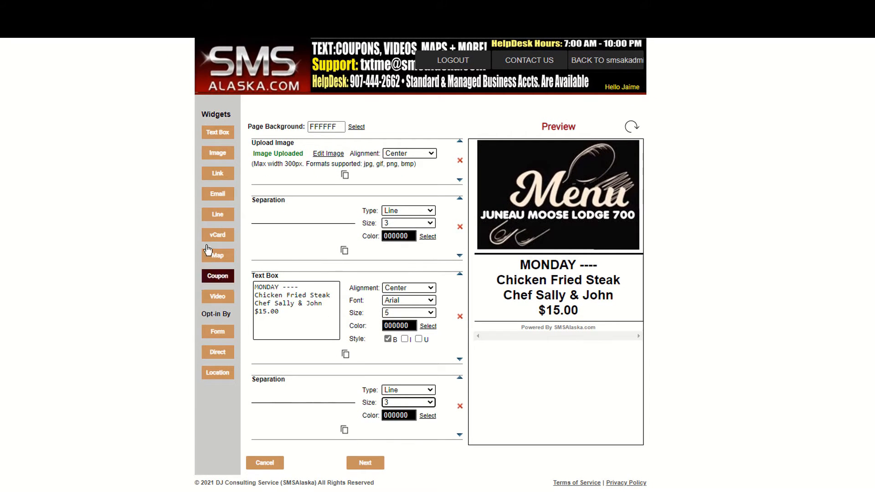
left_click(218, 133)
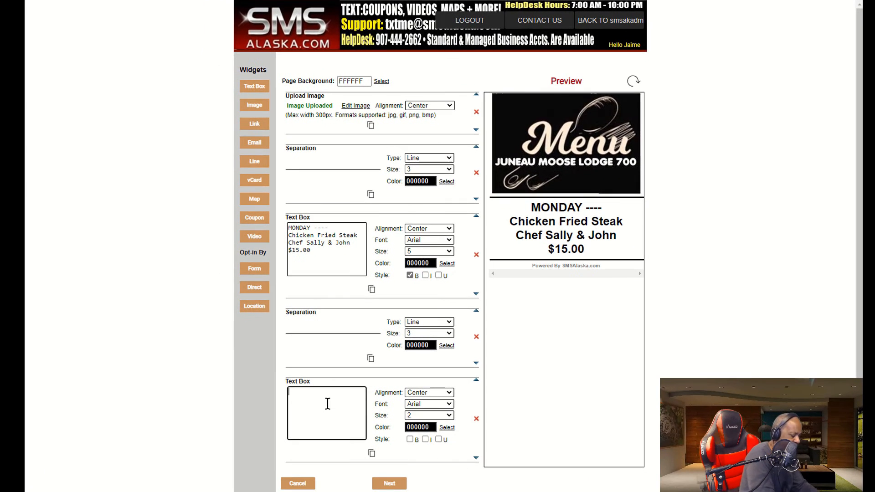
type("Tuesday ")
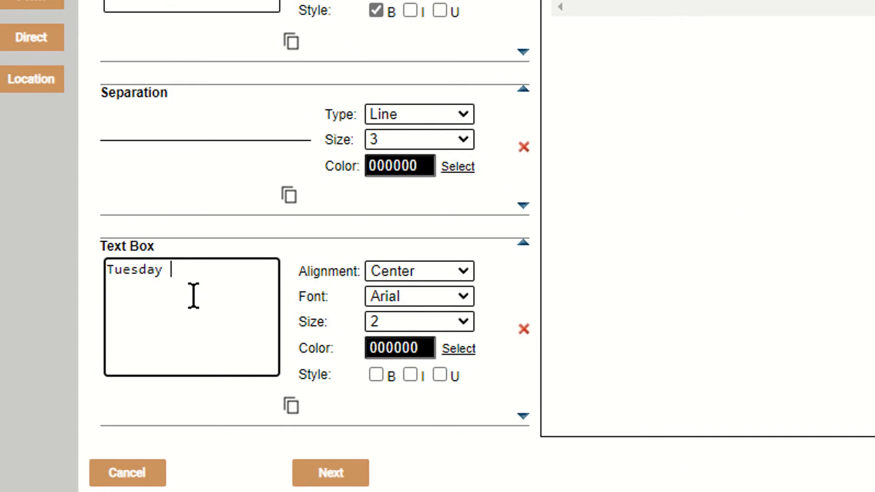
type("---")
key("BackSpace")
key("BackSpace")
key("BackSpace")
key("BackSpace")
key("BackSpace")
key("BackSpace")
key("BackSpace")
key("BackSpace")
key("BackSpace")
key("BackSpace")
key("BackSpace")
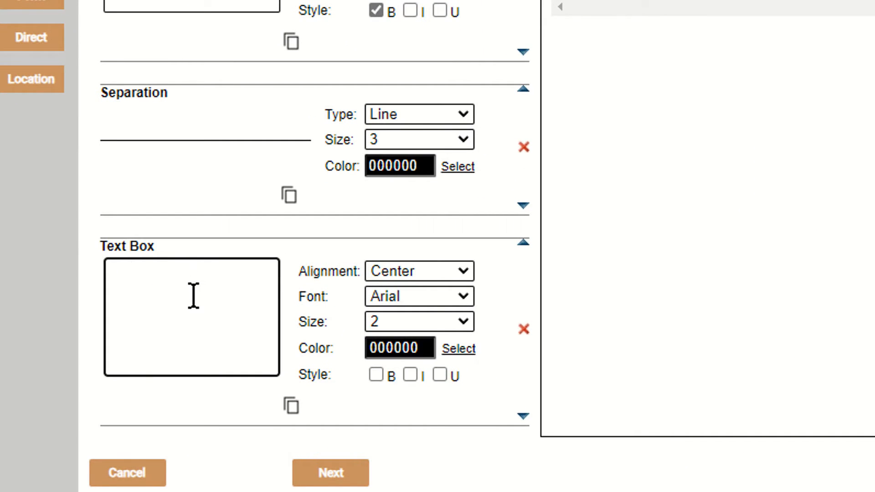
Fill the new text box with "TUESDAY ----", "Taco Tuesday", "2 for $6" and "Chef" with the chef's name on separate lines.
type("TUESDAY ----")
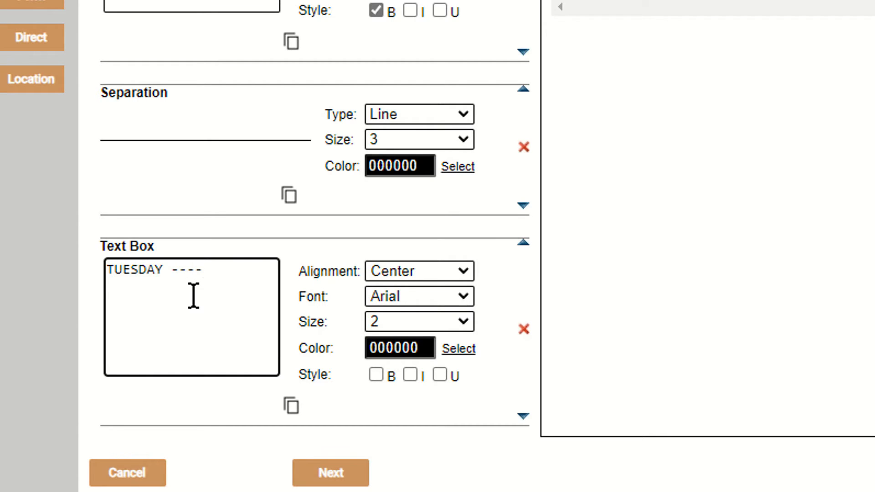
key("Return")
type("Taco Tue")
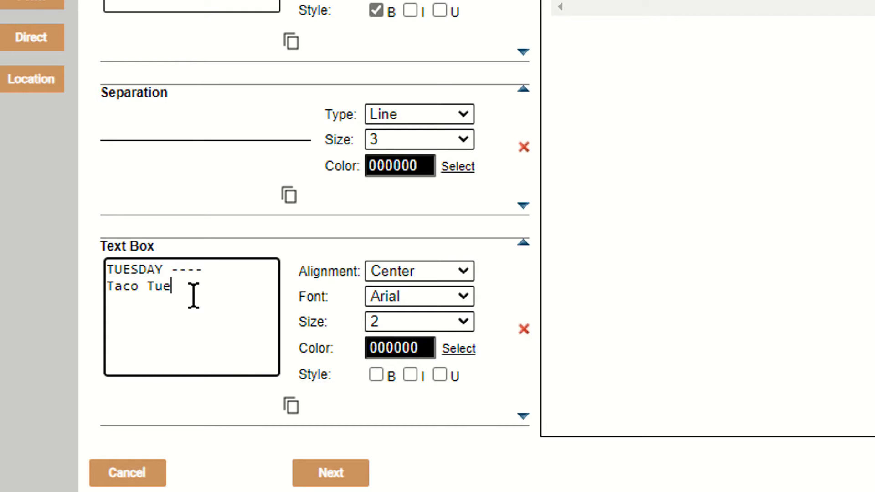
type("sday")
key("Return")
type("2 for $6")
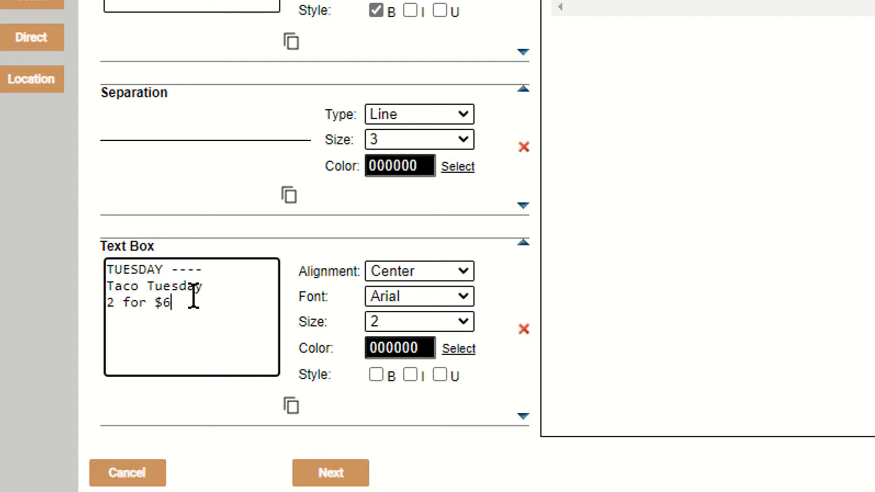
key("Return")
type("Chef John ")
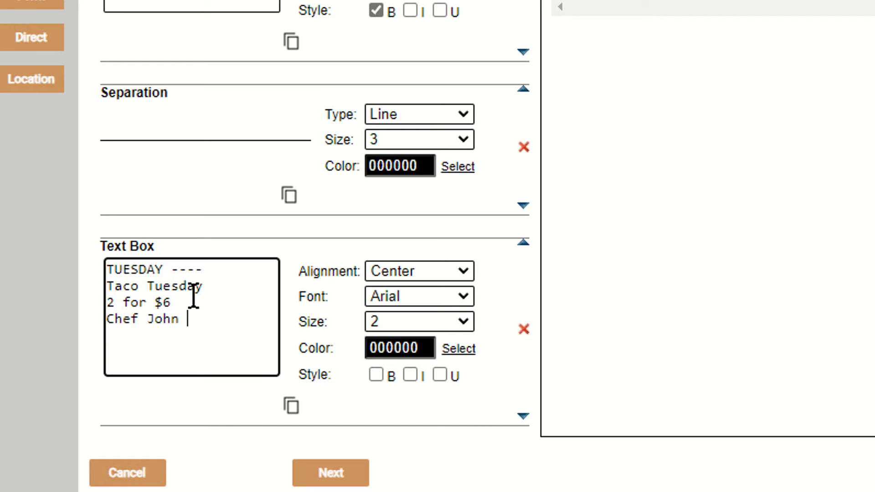
type("Juan")
key("Return")
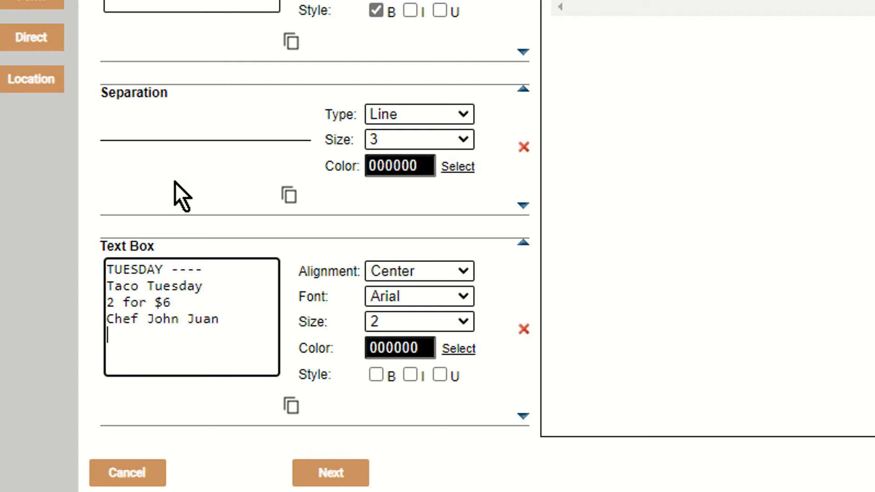
Add a line separator of size 3 below the Tuesday text.
scroll(438, 246, "down", 1)
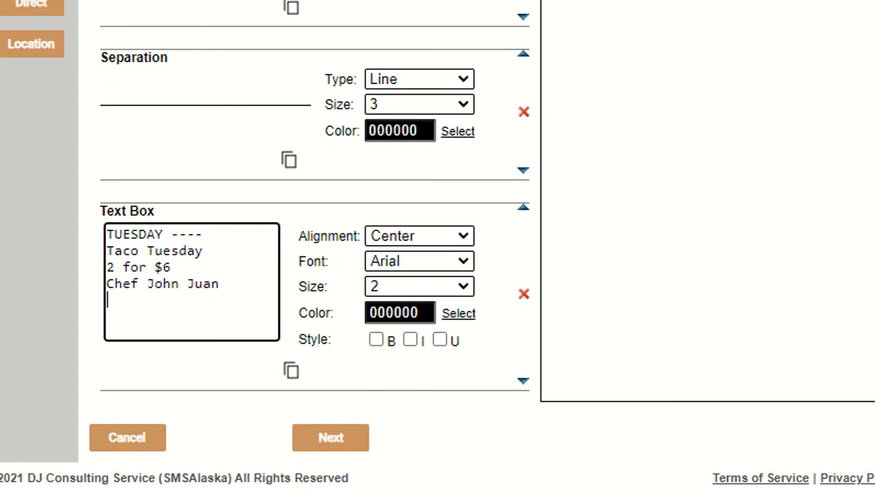
scroll(314, 246, "down", 3)
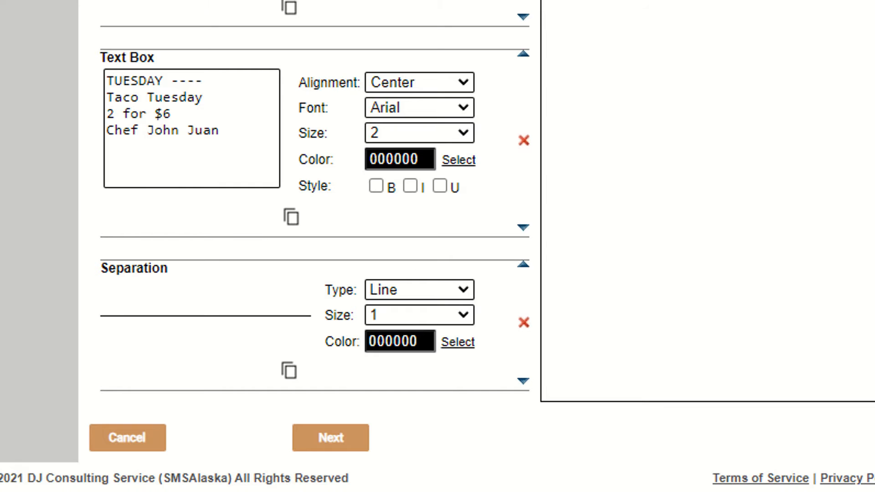
left_click(437, 316)
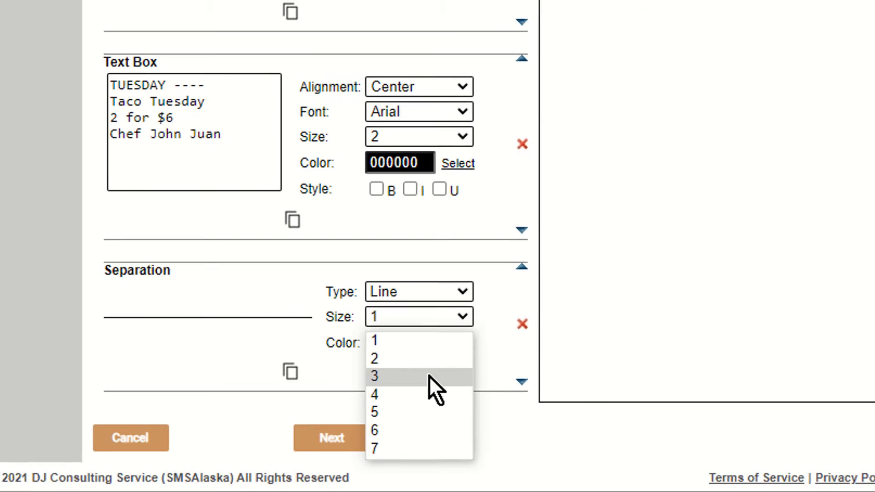
left_click(428, 375)
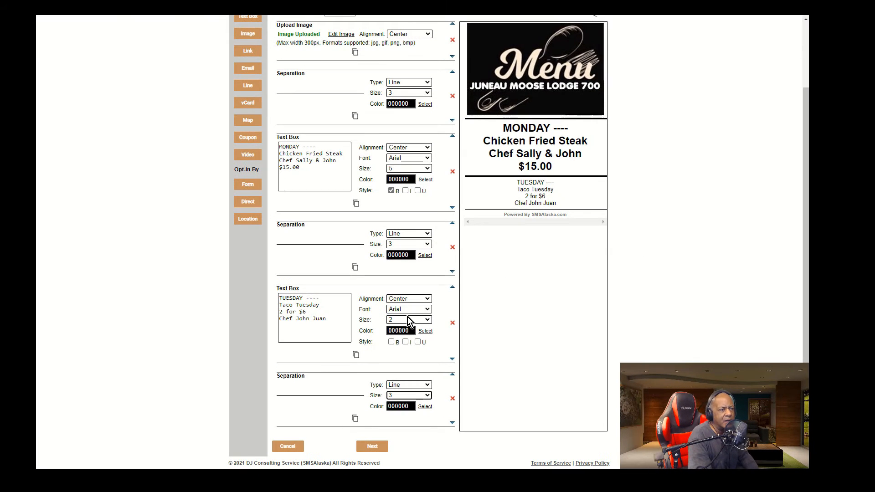
Make the Tuesday text bold at size 5 and refresh the preview.
left_click(412, 258)
left_click(409, 360)
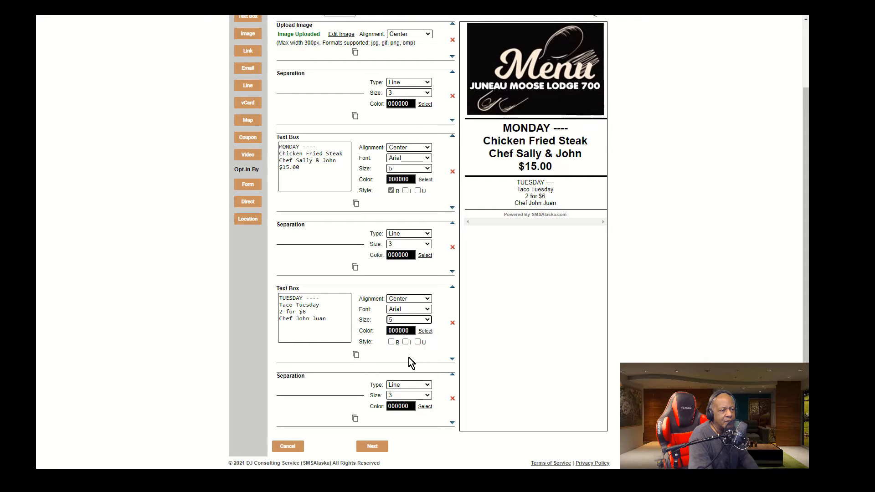
scroll(655, 183, "up", 2)
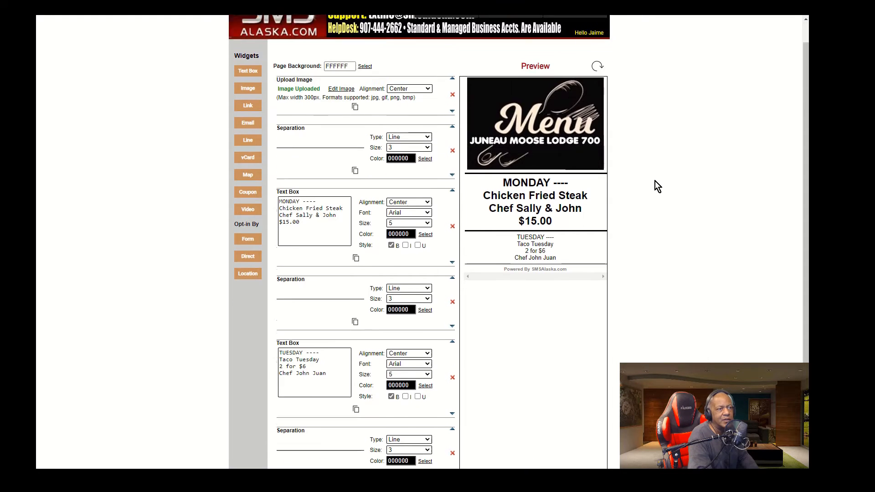
left_click(597, 91)
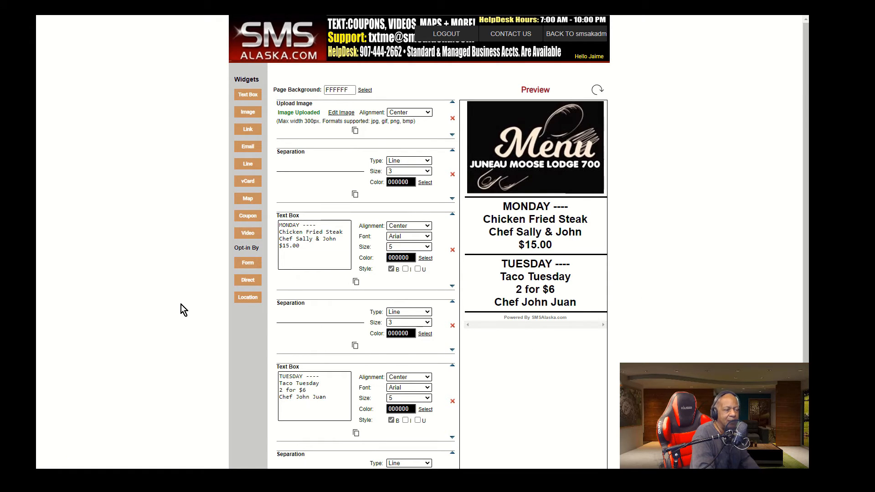
Make the Sunday text bold at size 5.
scroll(163, 278, "down", 2)
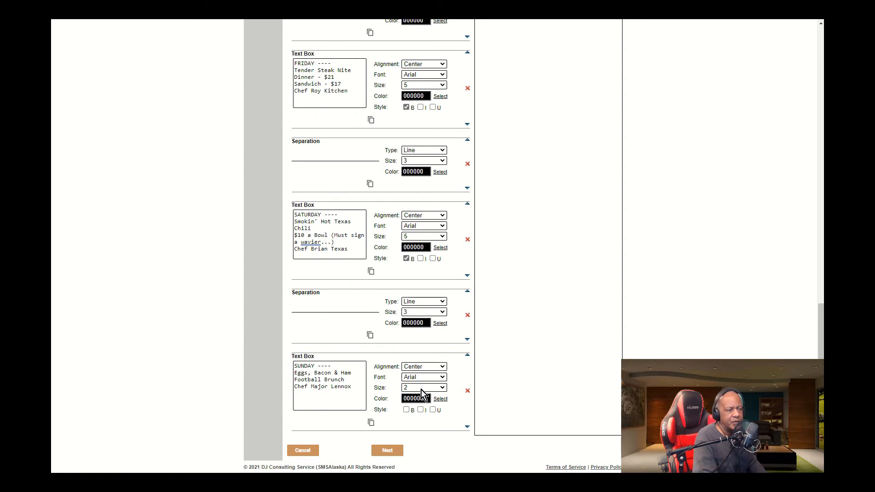
left_click(441, 388)
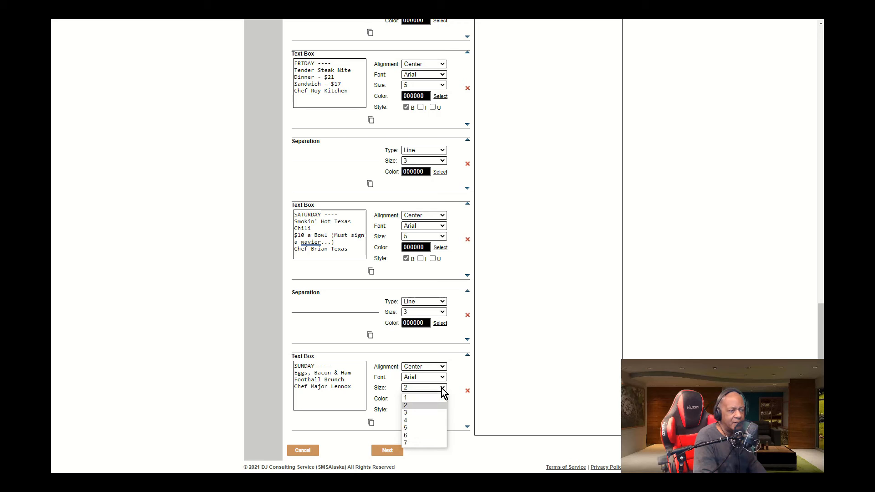
left_click(424, 428)
left_click(407, 410)
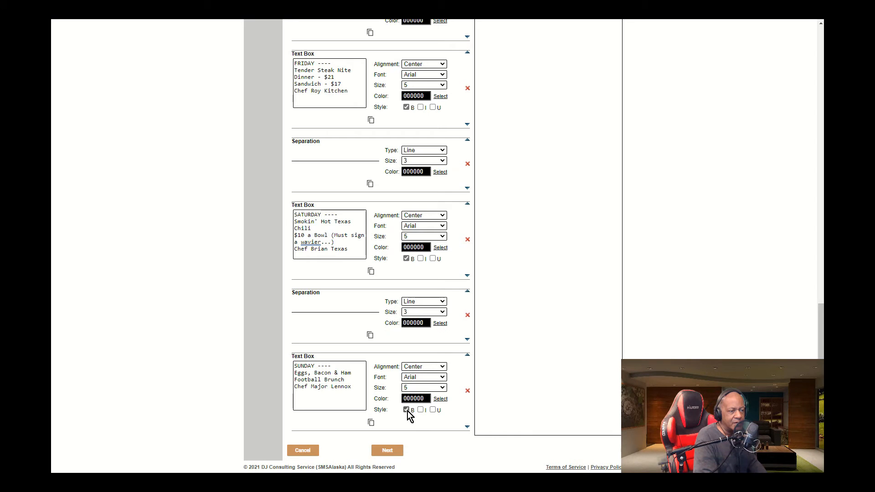
Add a line separator of size 3 below the Sunday text and refresh the preview.
scroll(182, 281, "up", 8)
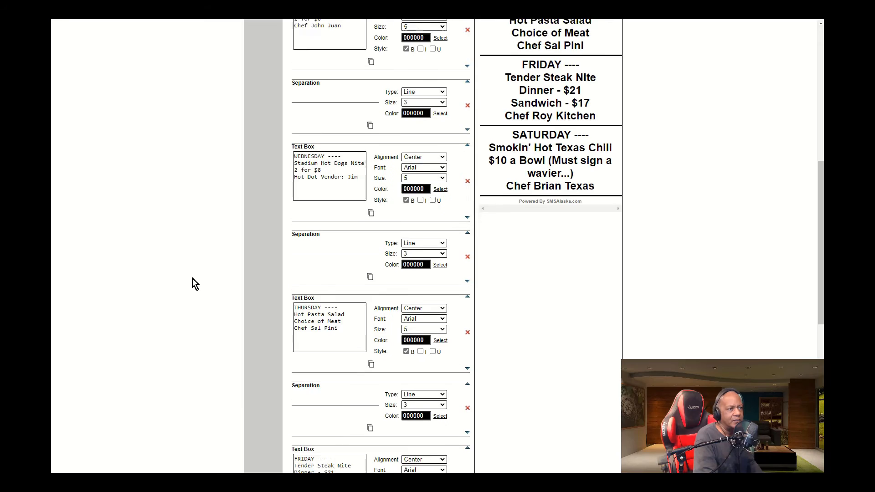
scroll(192, 278, "up", 8)
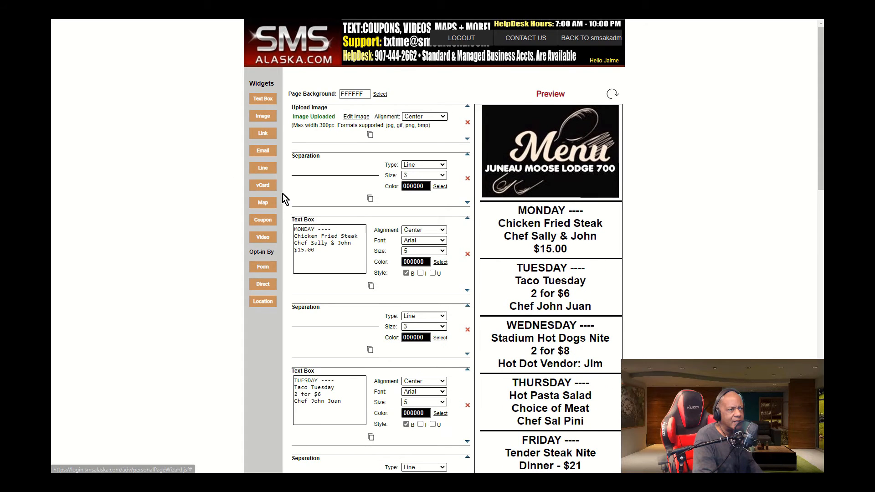
scroll(212, 282, "down", 15)
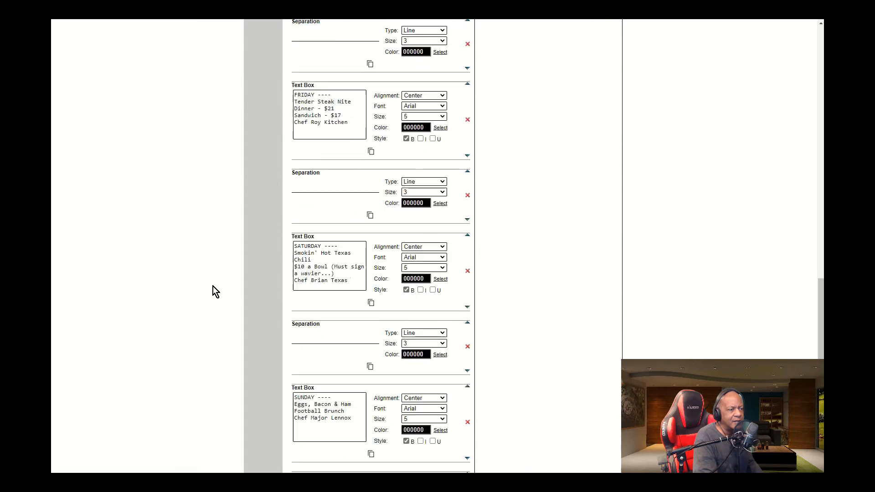
scroll(217, 296, "down", 3)
left_click(424, 400)
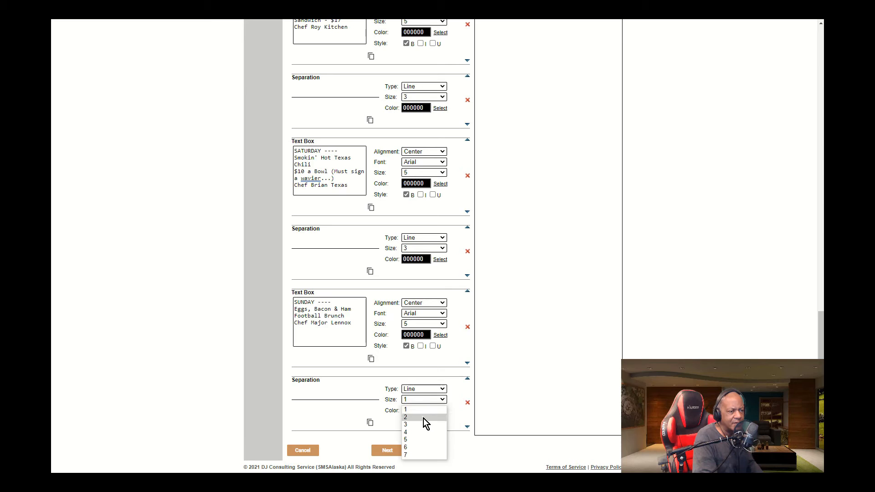
left_click(423, 425)
scroll(644, 245, "up", 8)
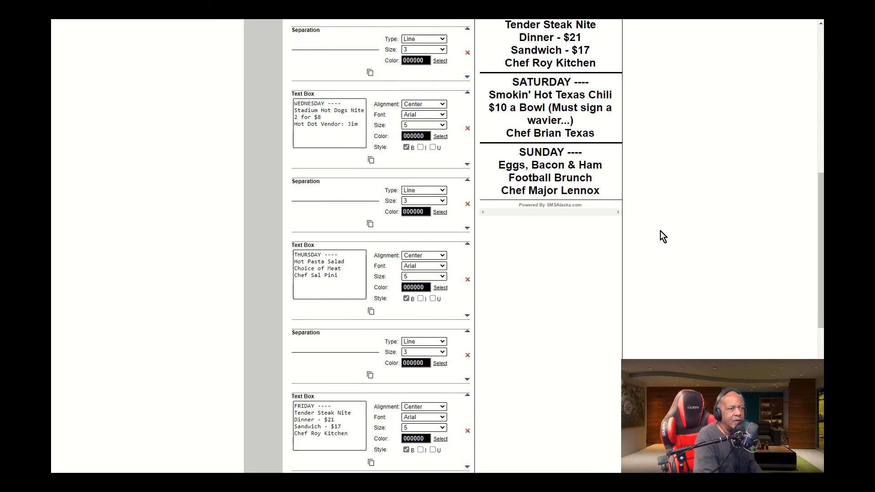
scroll(661, 232, "up", 9)
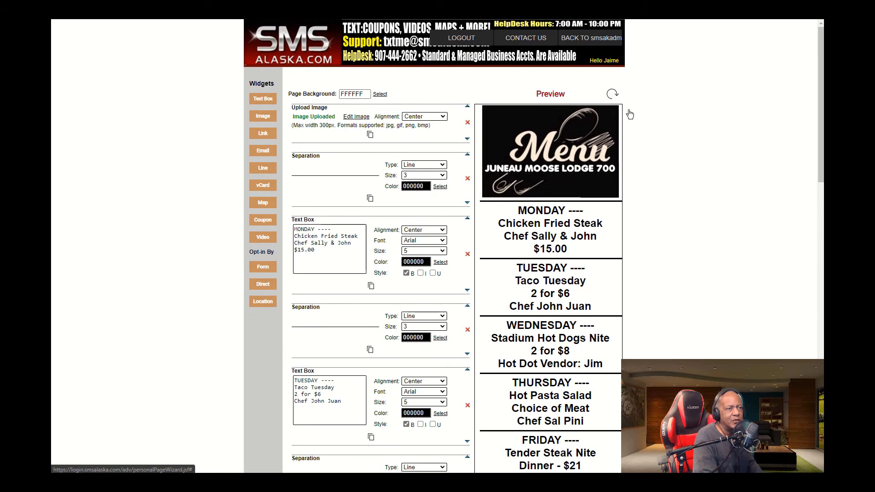
Review the weekly menu from Monday to Sunday, comparing the preview with each day's text box and separator.
scroll(687, 262, "down", 4)
scroll(697, 273, "up", 3)
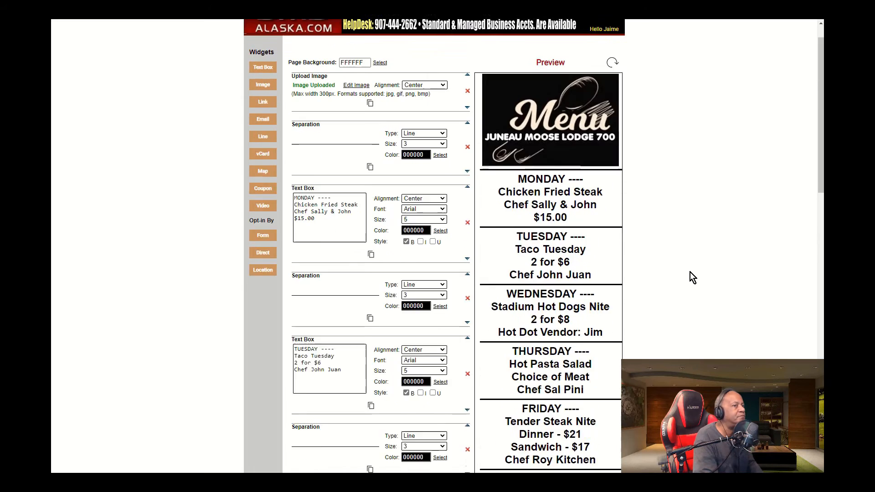
scroll(691, 278, "down", 3)
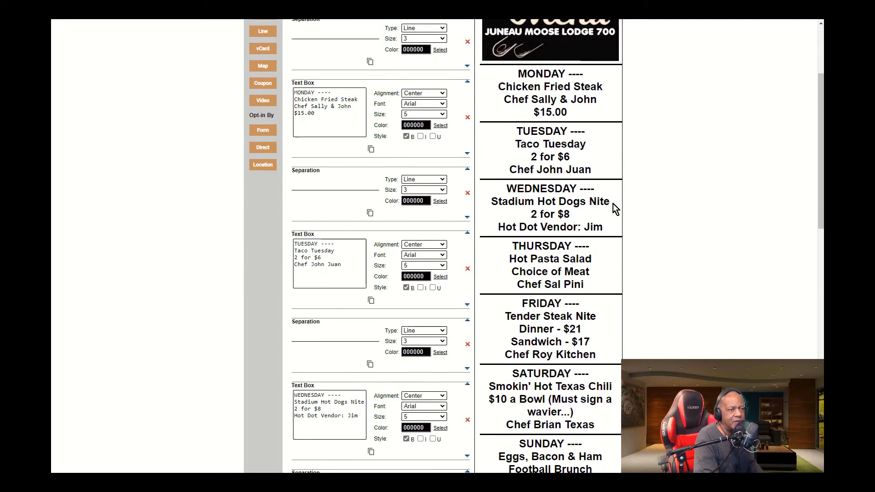
scroll(613, 204, "down", 3)
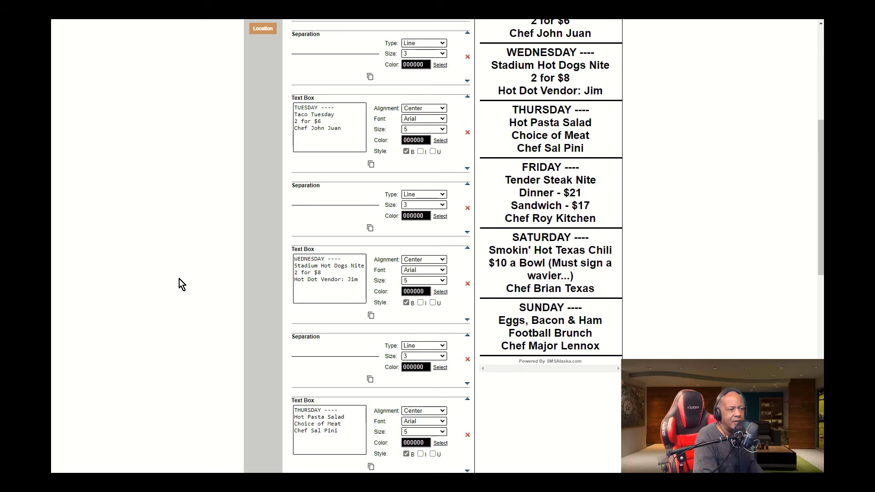
scroll(180, 279, "up", 6)
scroll(354, 250, "down", 3)
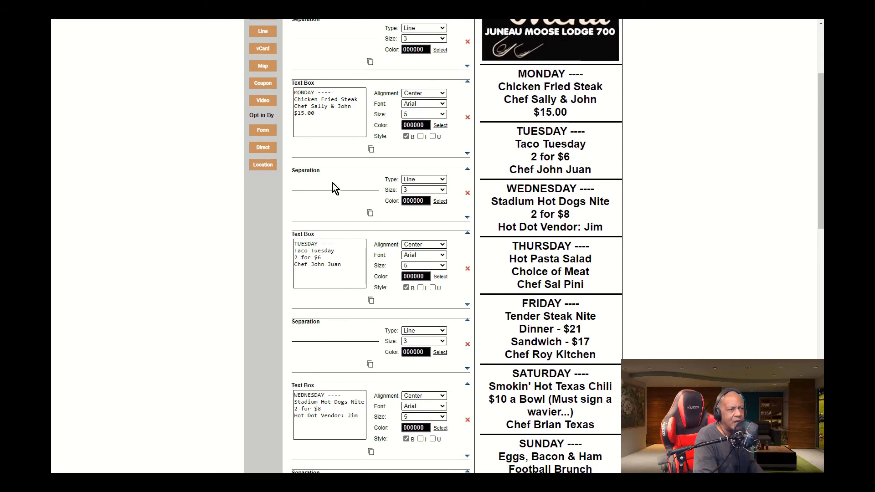
scroll(337, 237, "down", 3)
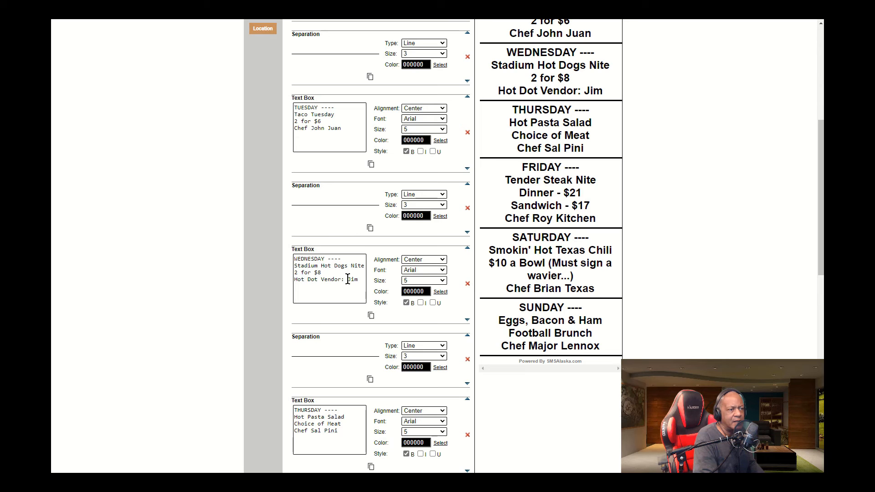
scroll(348, 278, "down", 3)
scroll(319, 301, "down", 3)
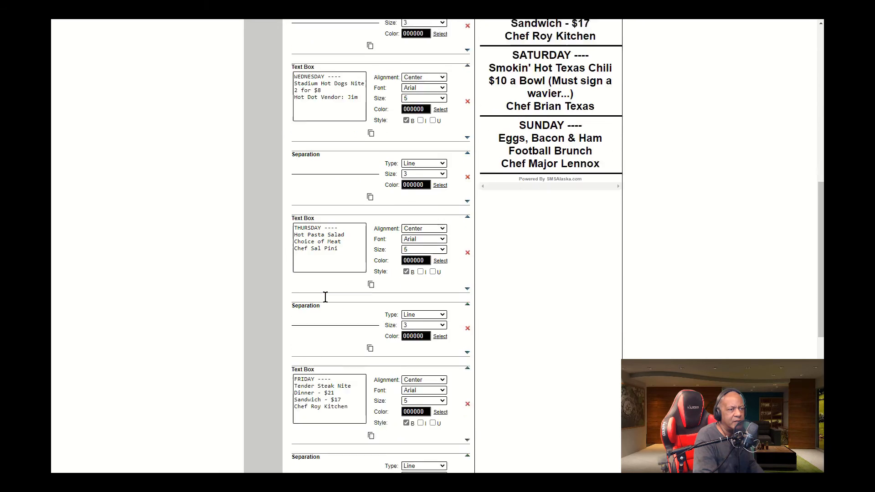
scroll(349, 305, "down", 5)
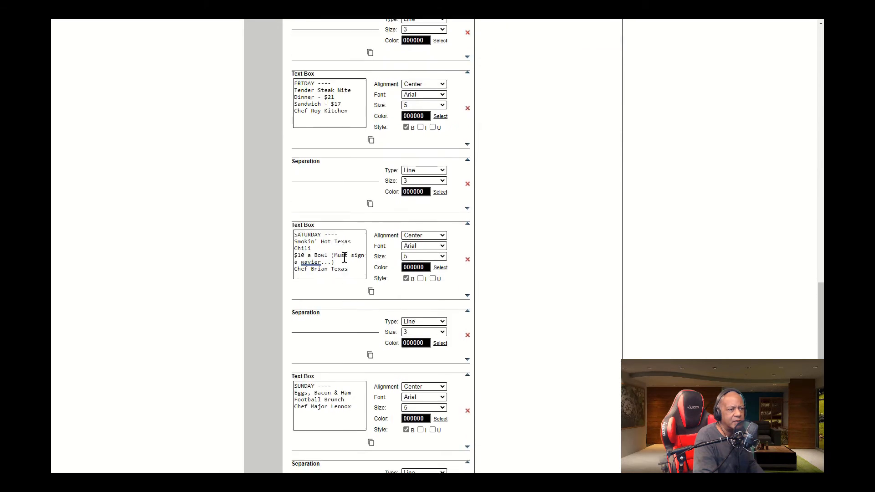
scroll(356, 301, "down", 2)
scroll(354, 298, "up", 10)
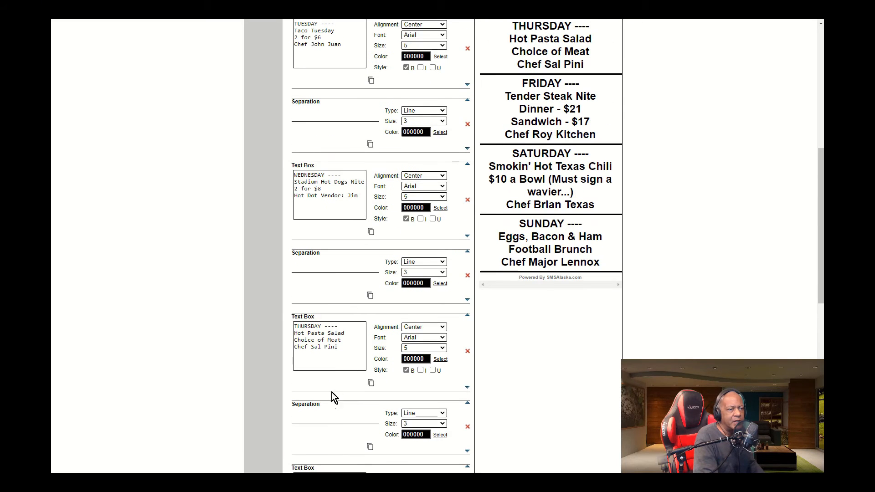
scroll(332, 393, "down", 6)
scroll(330, 246, "down", 3)
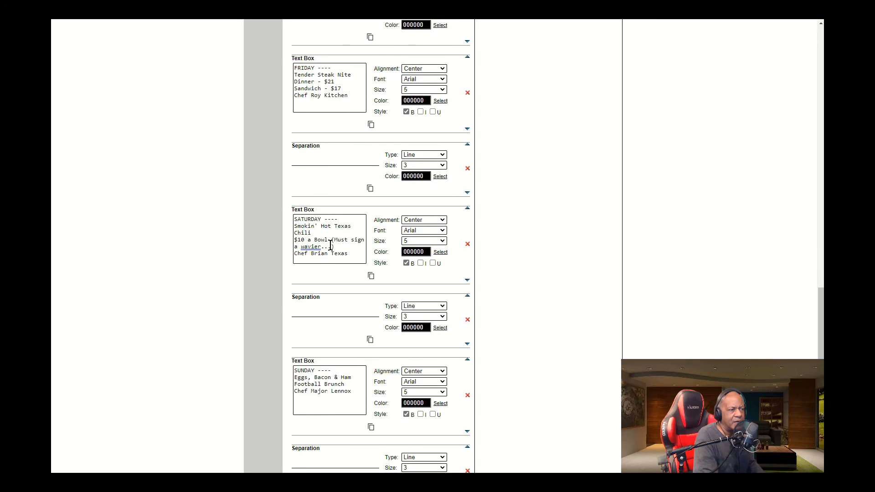
Change the separator between the Saturday and Sunday texts to Blank, refresh the preview and check the spacing there.
left_click(426, 311)
left_click(423, 325)
scroll(536, 299, "up", 15)
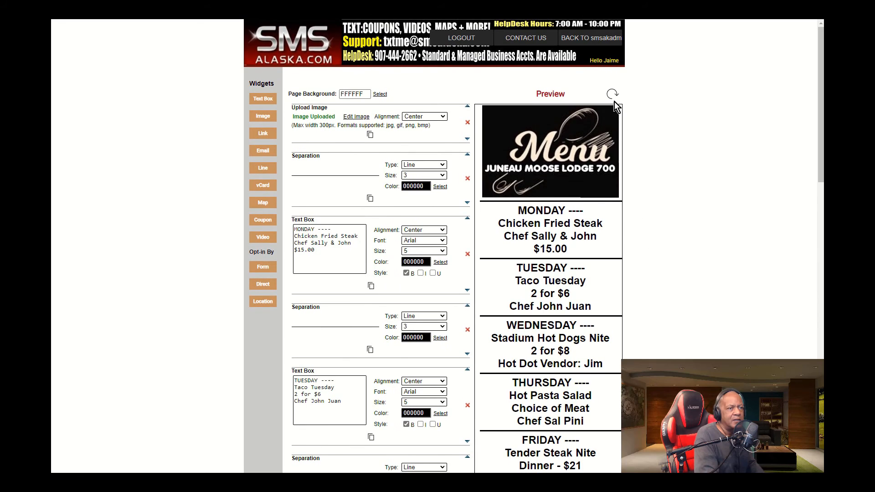
left_click(612, 95)
scroll(653, 251, "down", 7)
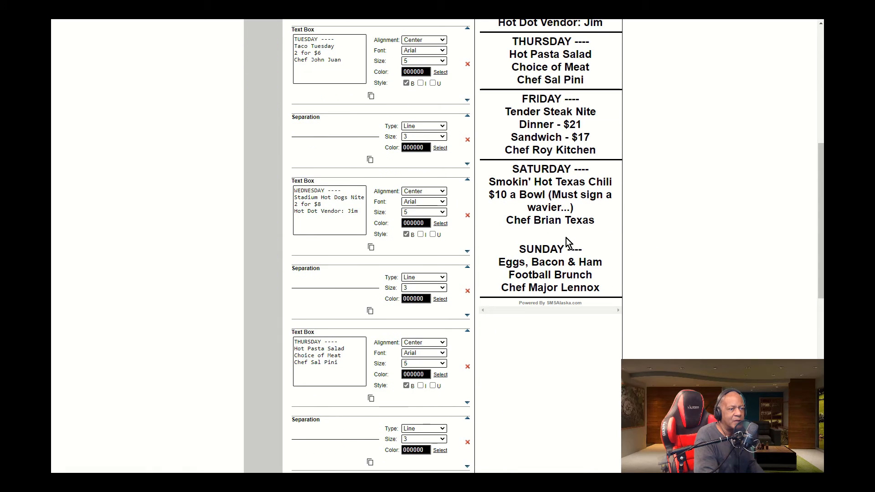
scroll(520, 348, "down", 6)
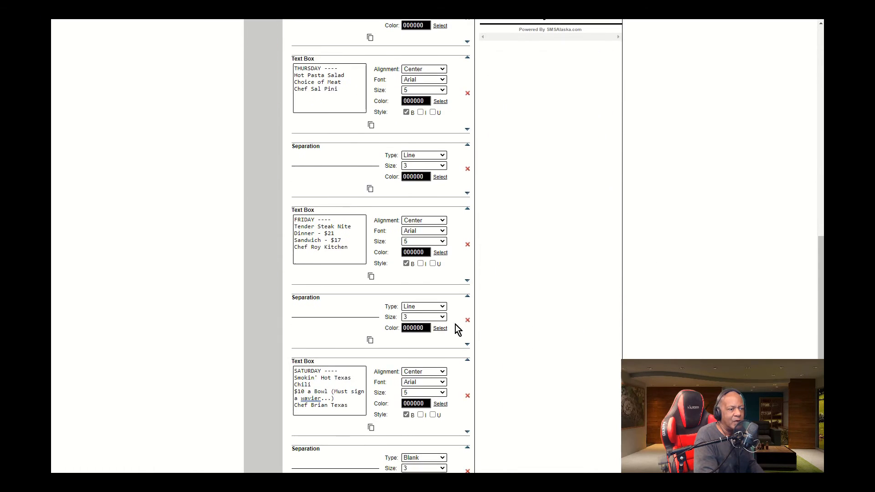
scroll(438, 333, "down", 2)
scroll(427, 342, "down", 1)
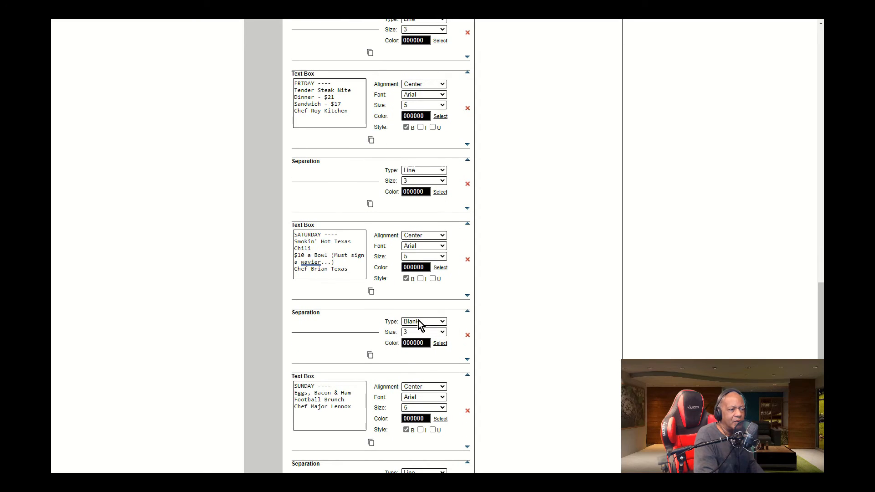
scroll(179, 256, "up", 15)
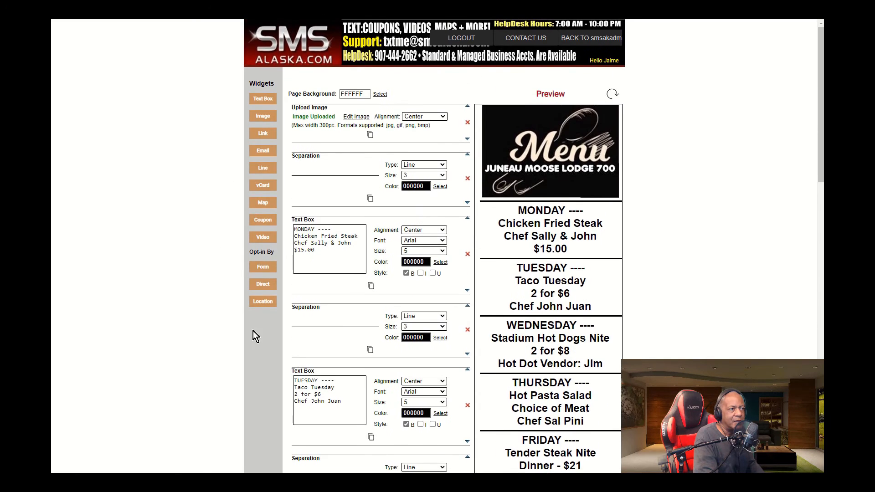
Change the separator between the Saturday and Sunday texts back to Line.
scroll(253, 331, "down", 12)
scroll(433, 383, "down", 5)
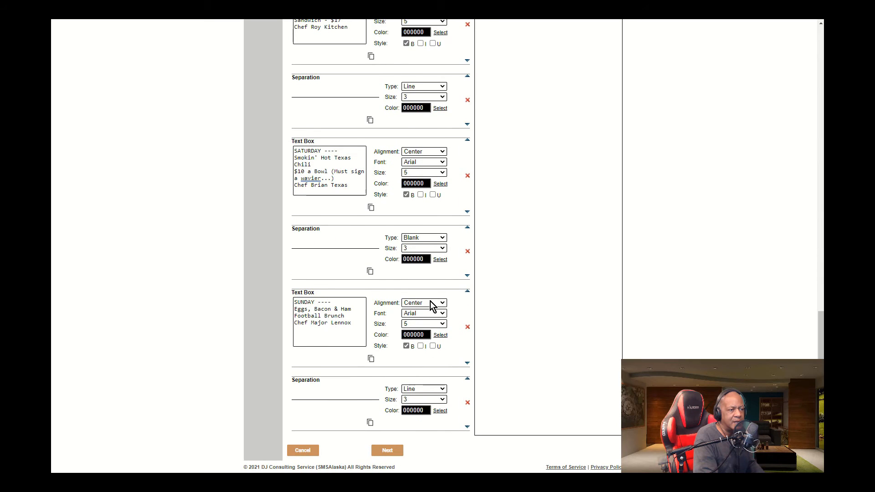
left_click(419, 237)
left_click(415, 248)
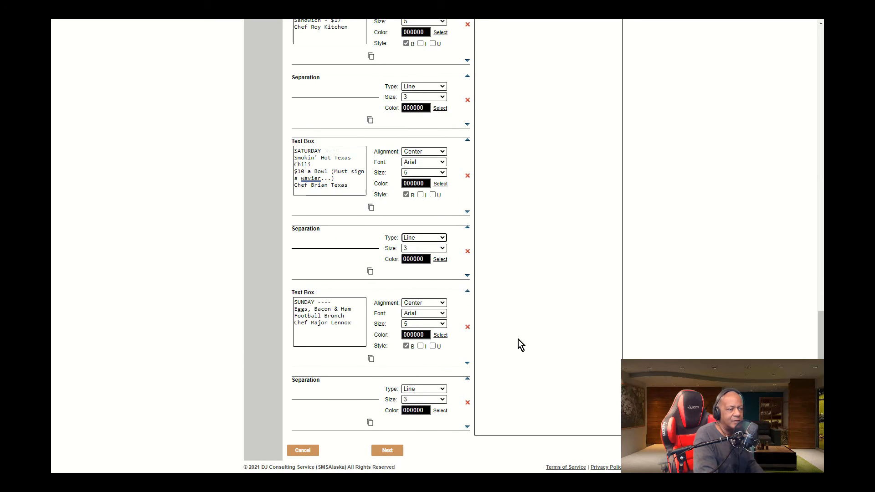
scroll(347, 390, "up", 7)
scroll(566, 310, "up", 2)
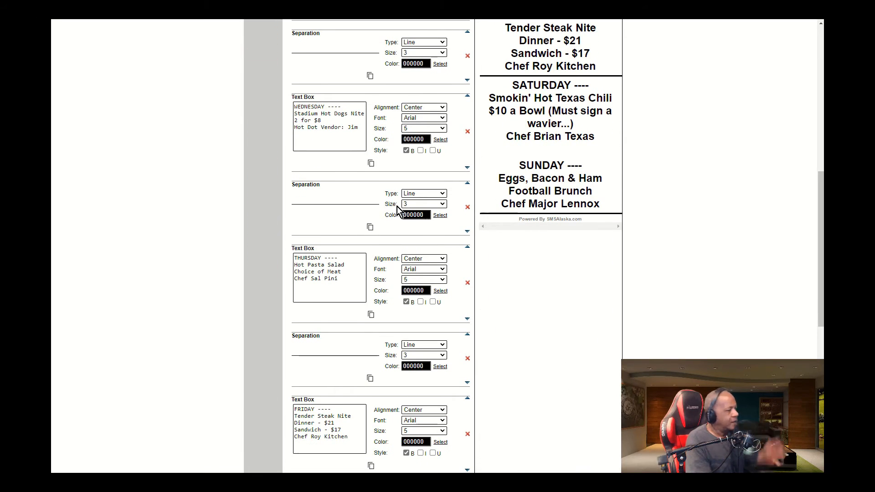
middle_click(405, 190)
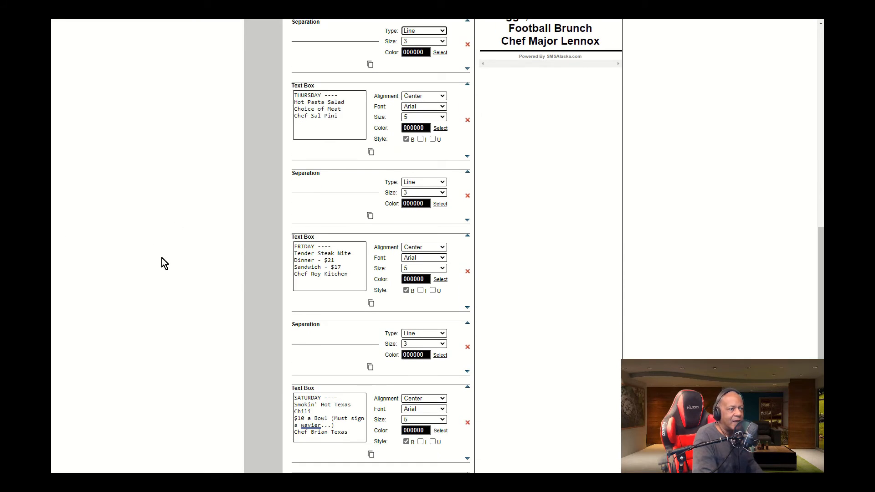
Add an image below the last separator, under the Sunday text, and upload the Luck of the Moose picture.
scroll(175, 278, "up", 10)
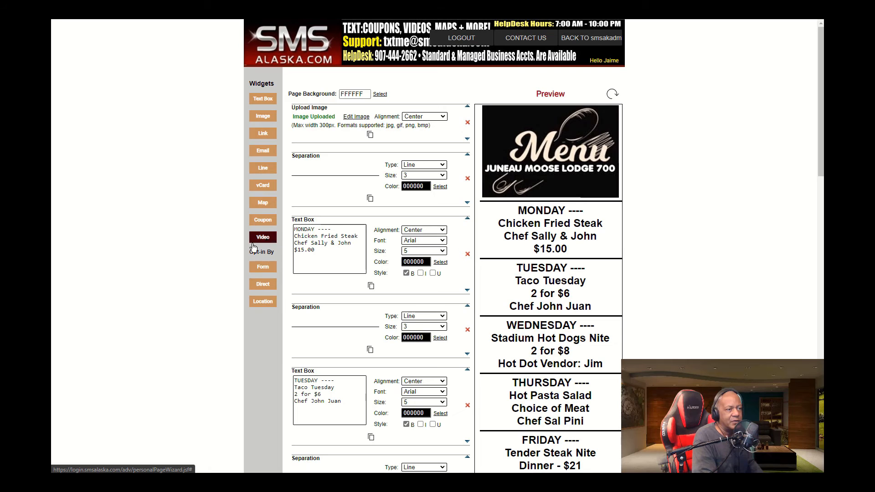
scroll(173, 304, "down", 20)
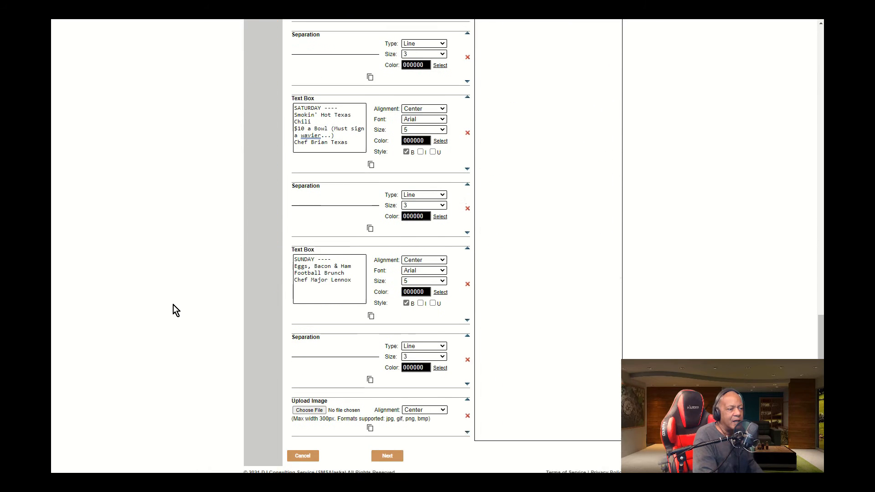
left_click(303, 406)
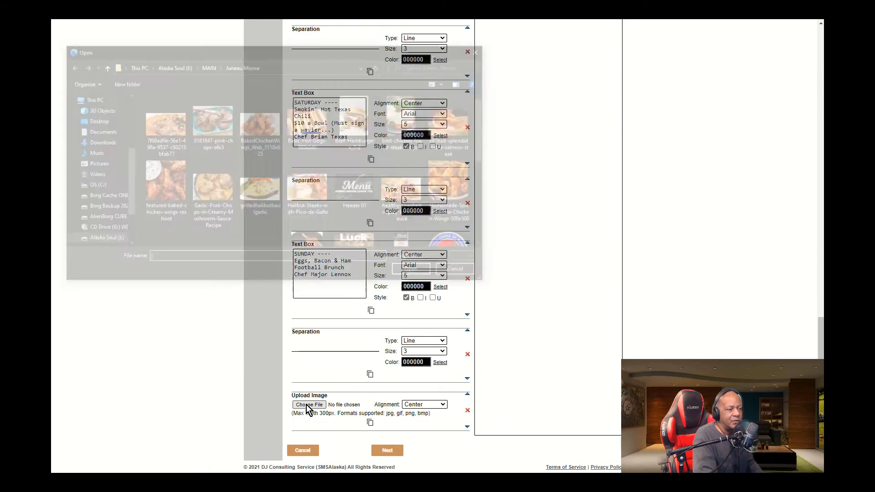
scroll(357, 182, "down", 3)
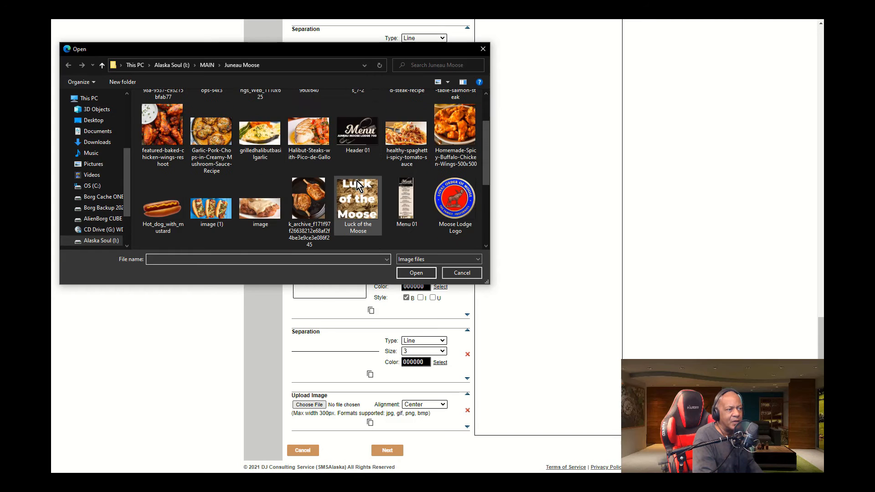
left_click(363, 121)
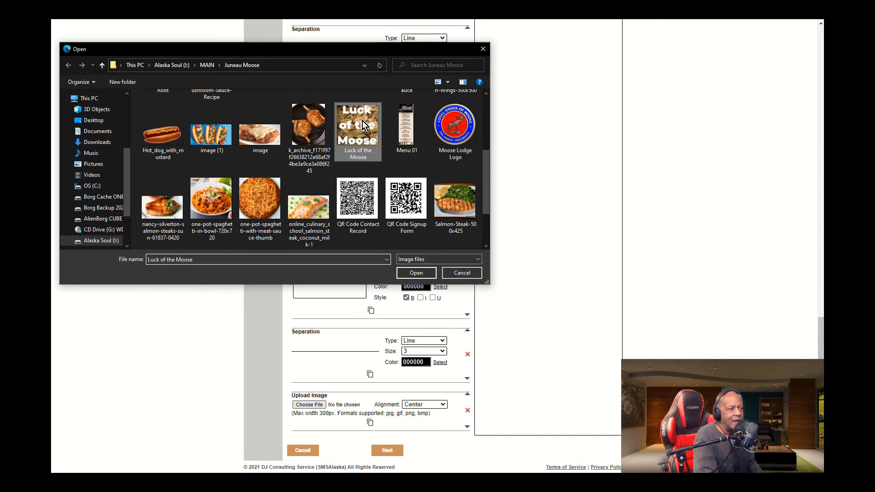
left_click(415, 272)
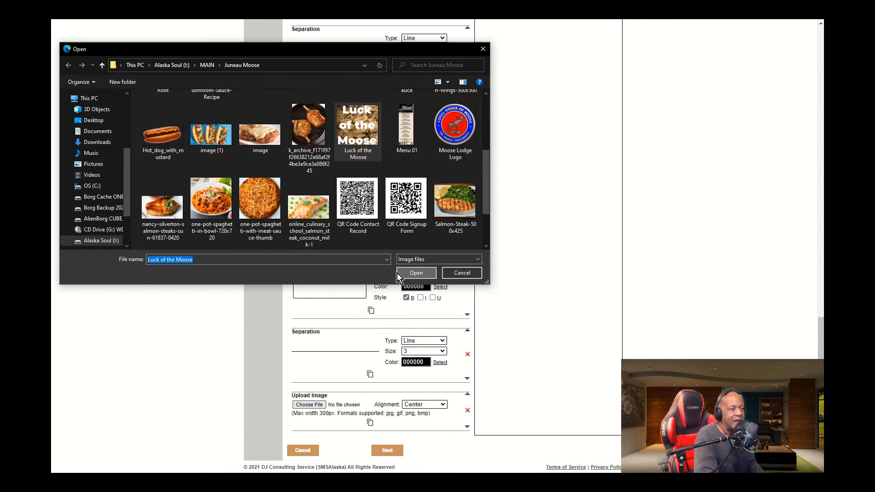
left_click(470, 272)
Refresh the preview and check the Luck of the Moose image below the Sunday menu.
scroll(527, 266, "up", 15)
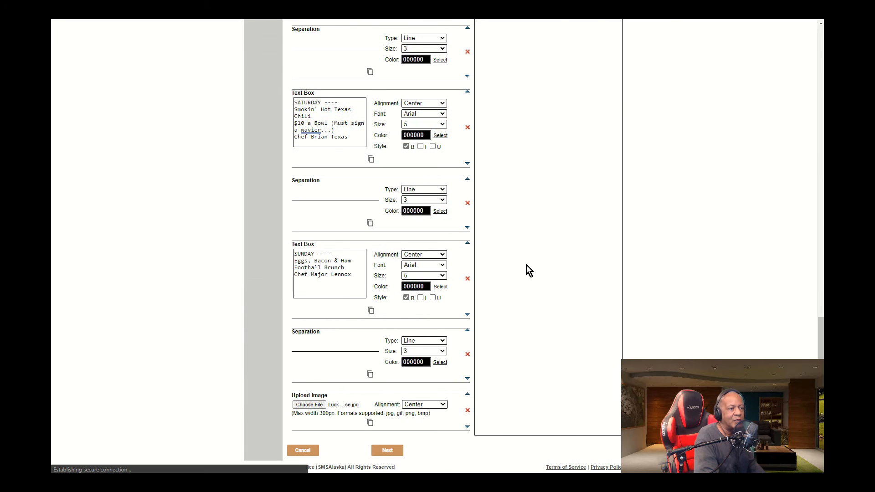
scroll(655, 259, "down", 15)
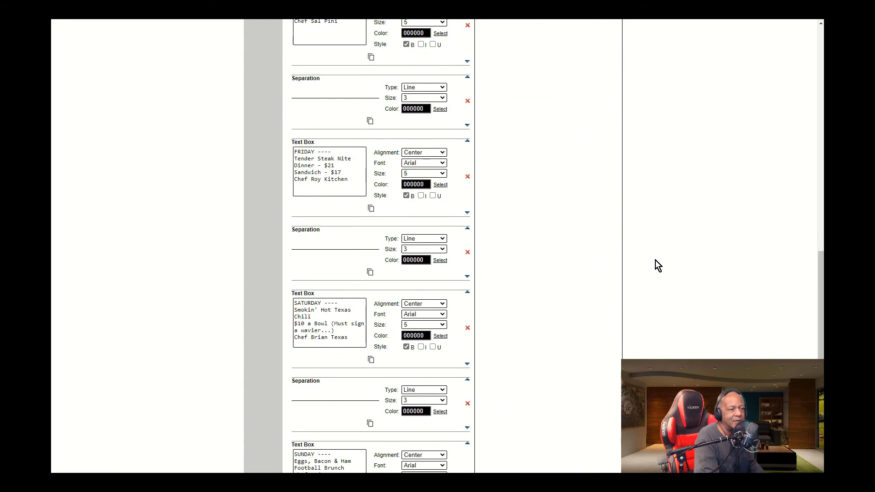
scroll(655, 258, "up", 5)
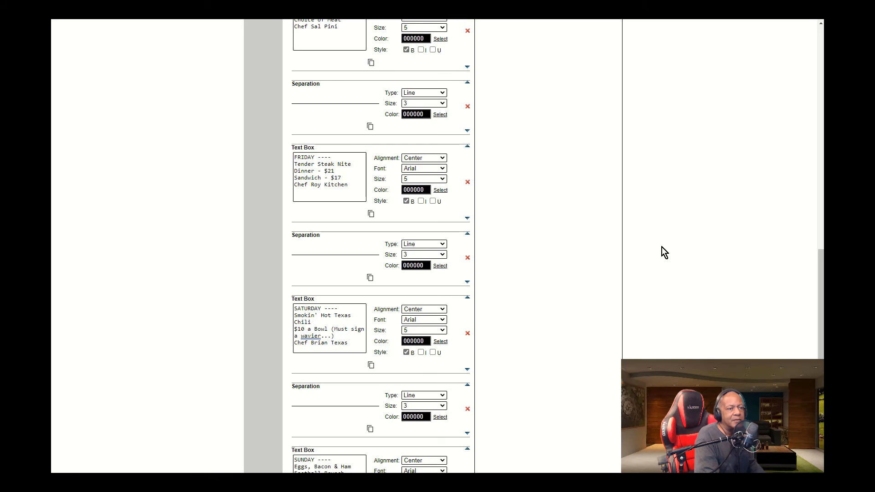
scroll(660, 240, "up", 10)
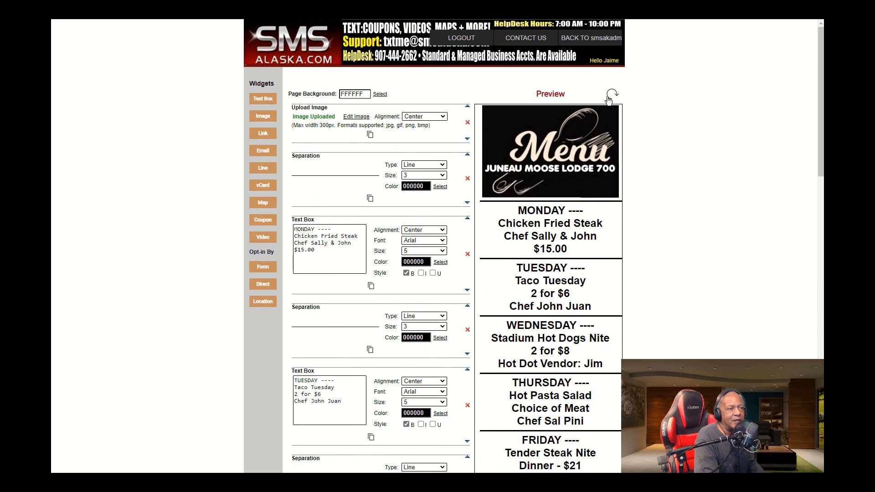
scroll(711, 237, "down", 10)
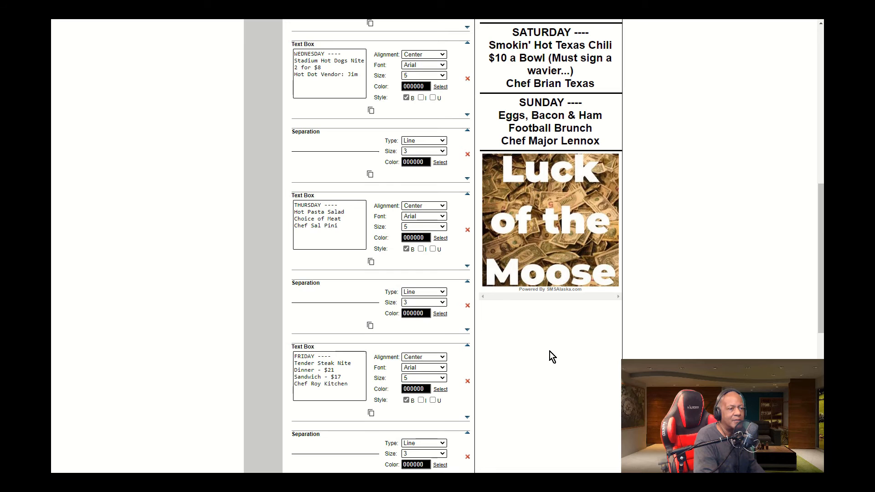
scroll(684, 296, "down", 9)
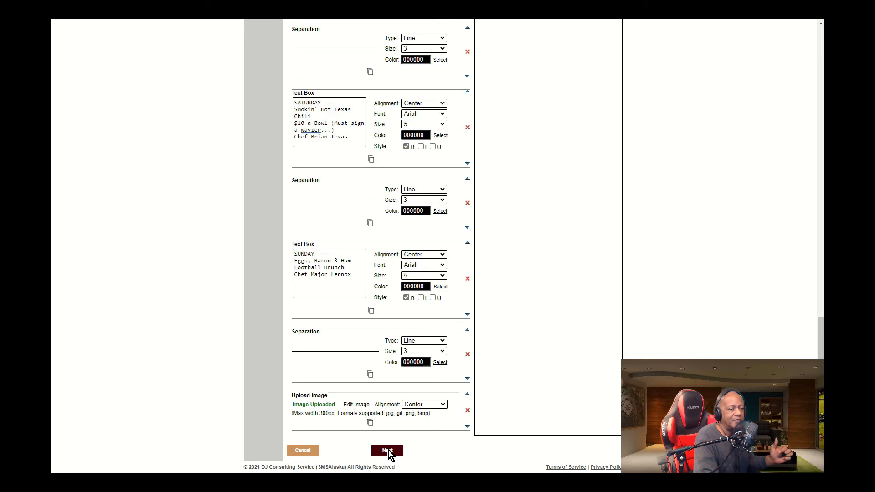
Continue to the page settings, title the page "Juneau Moose Lodge 7" and check the available keywords.
left_click(388, 451)
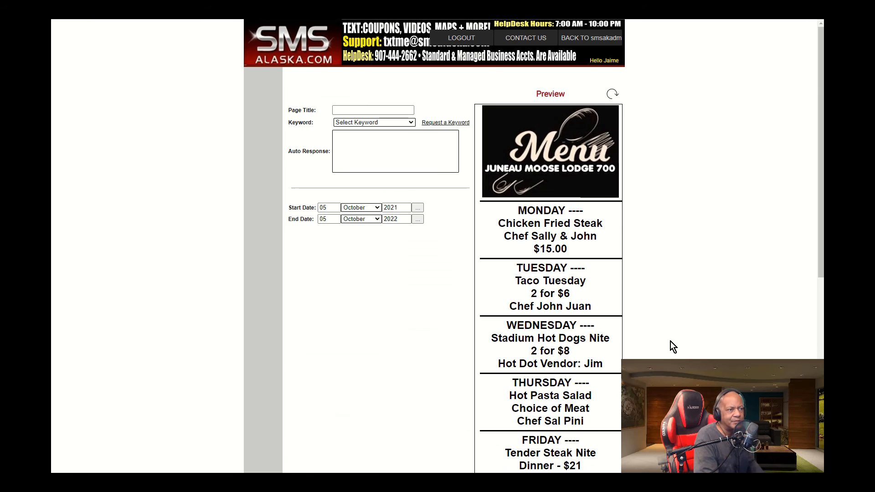
left_click(373, 110)
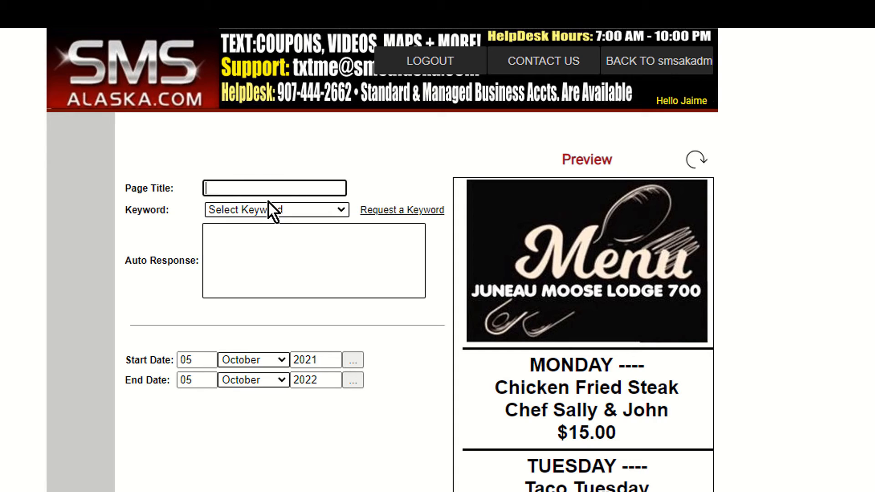
type("Juneau Moose")
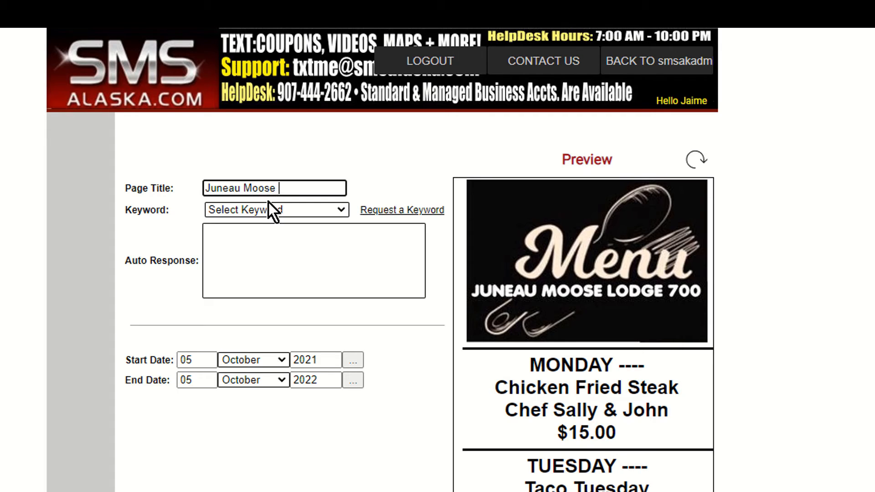
type(" Lodge 7")
left_click(300, 206)
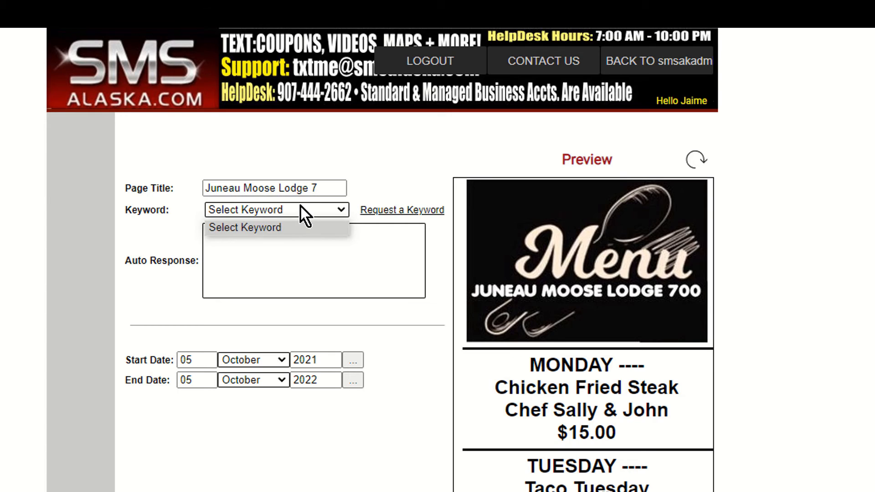
left_click(303, 206)
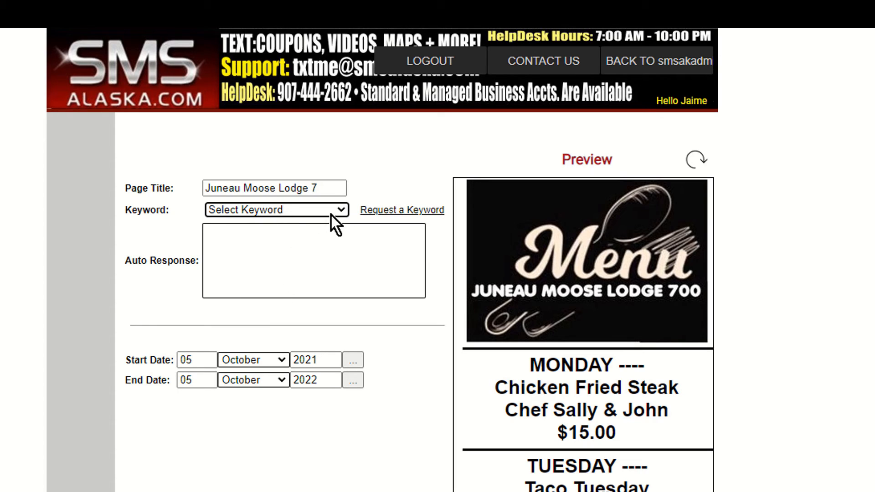
Enter "Juneau Moose Lodge 700 Weekly Menu" as the auto response.
left_click(231, 240)
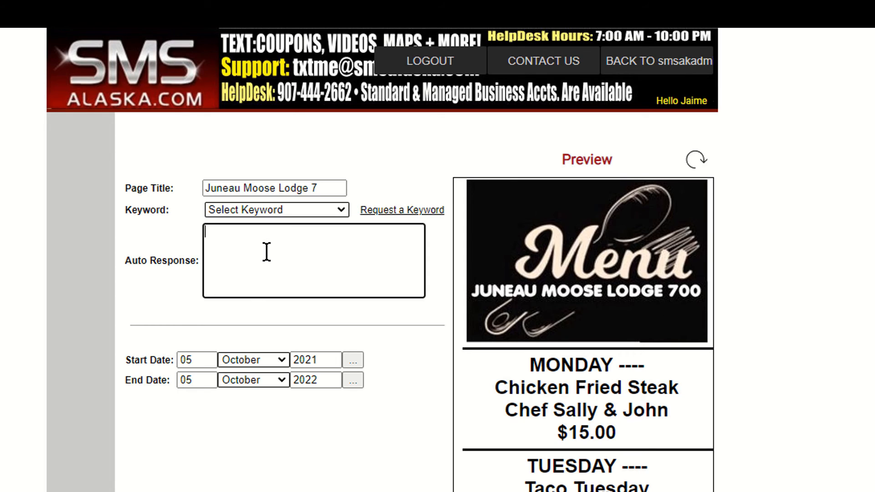
type("Juneau Moose L")
type("od")
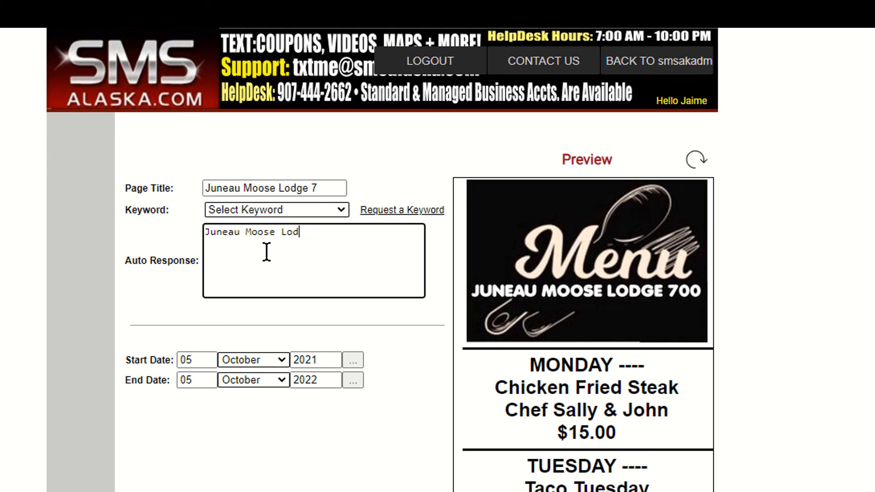
type("ge 700 Weekly Menu")
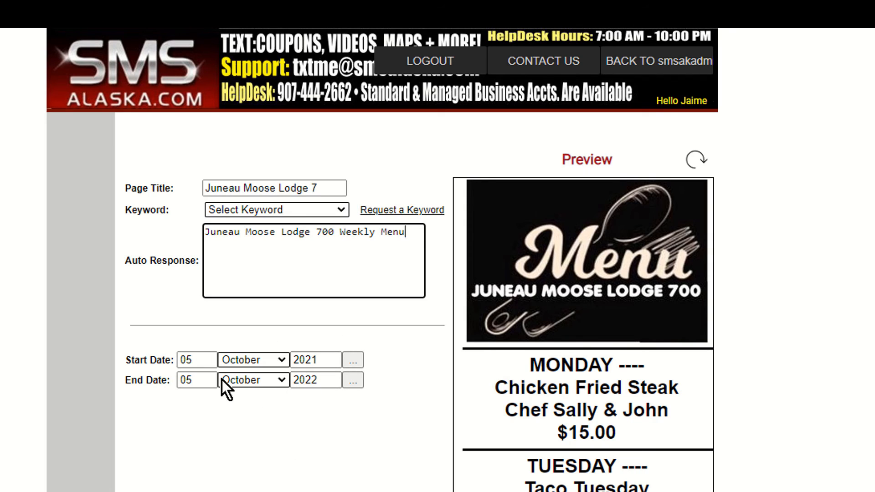
Look at the month and calendar choices for the end date without changing it.
left_click(280, 379)
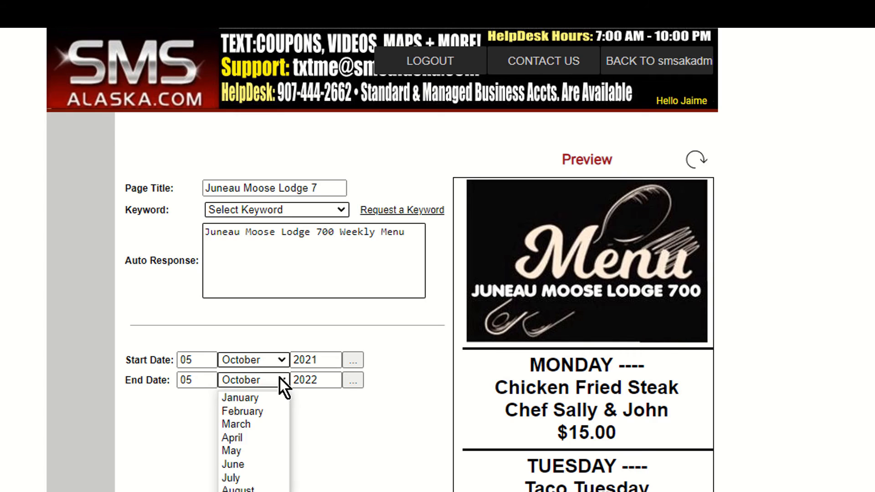
left_click(280, 378)
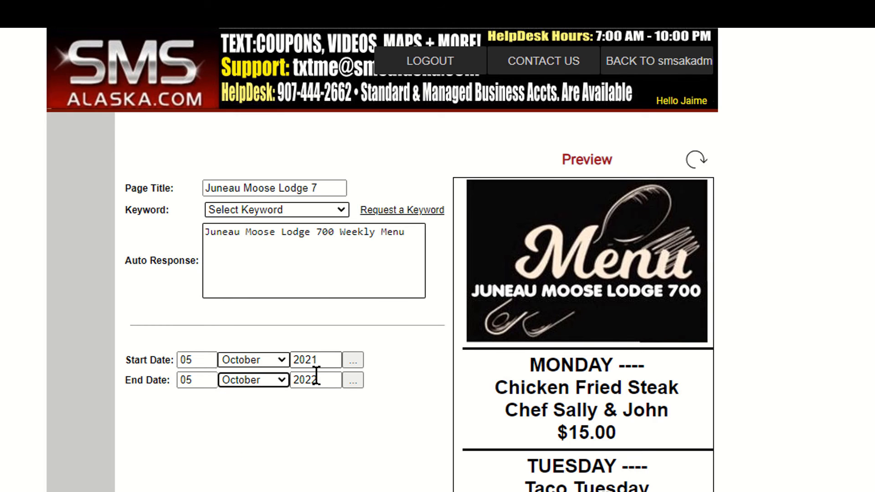
left_click(355, 381)
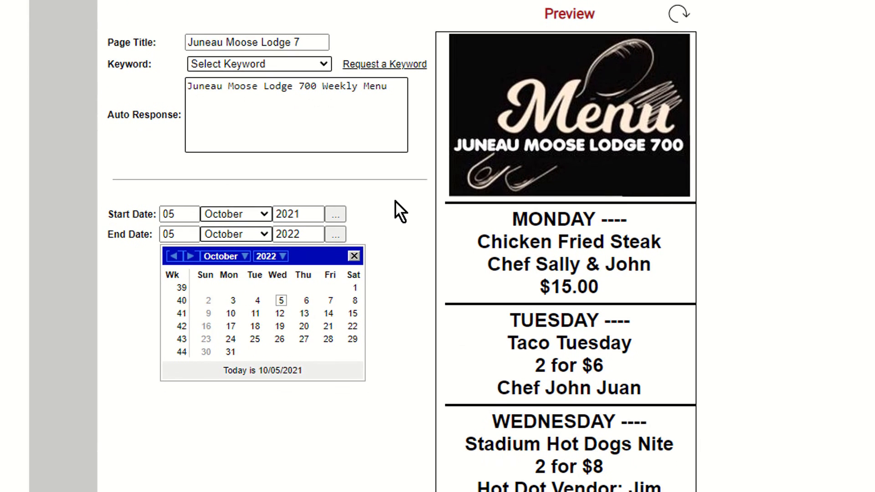
left_click(397, 222)
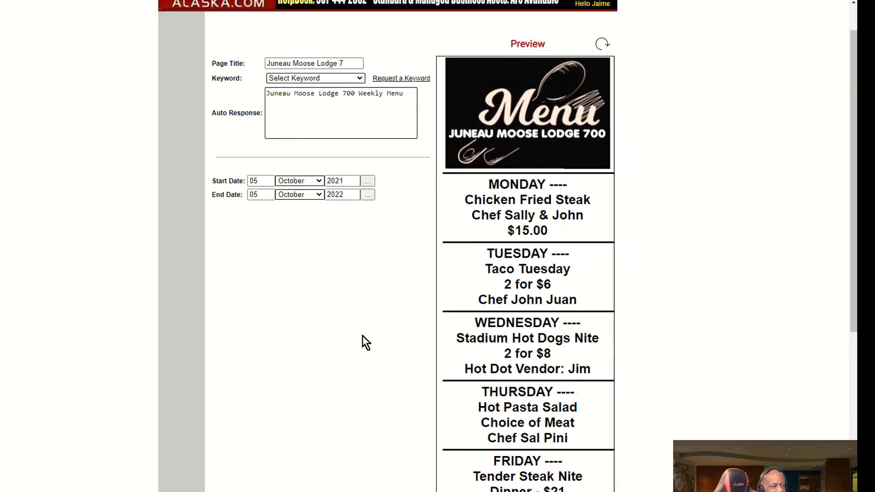
Save the landing page and close the Mobile Landing Pages list.
scroll(364, 337, "down", 10)
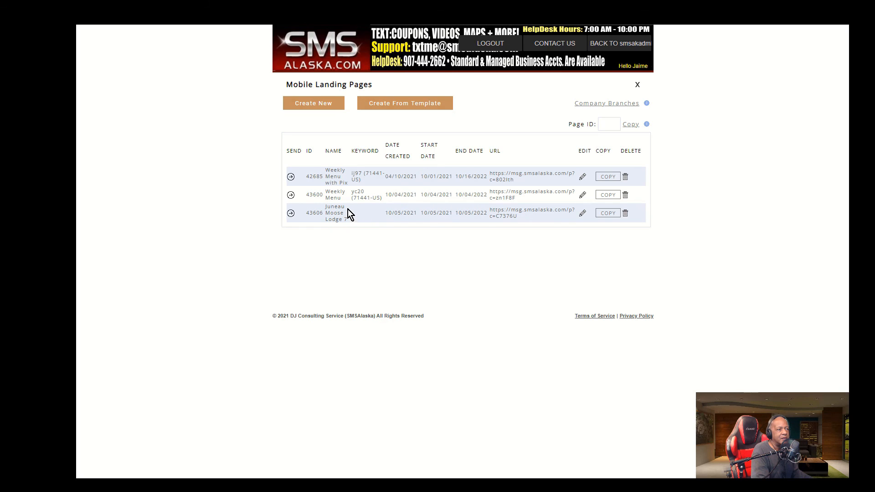
left_click(638, 86)
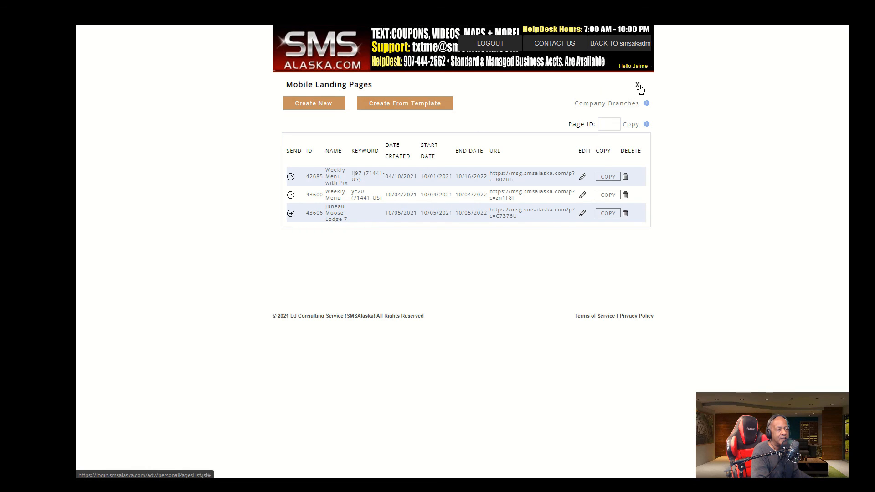